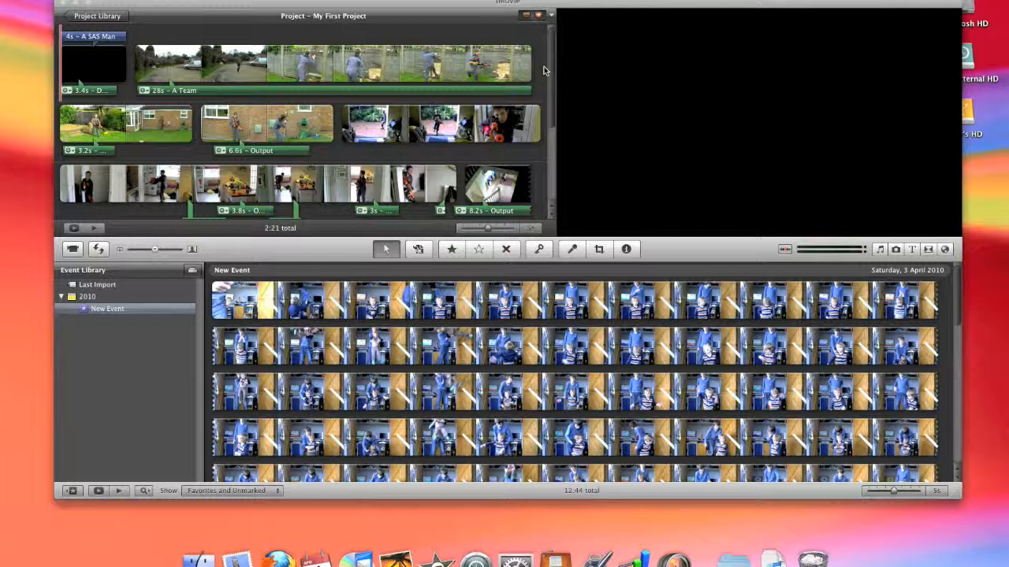
Create a new project named New Project from the project library, using Widescreen (16:9) and no theme
{"action": "scroll", "coordinate": [643, 331], "scroll_direction": "down", "scroll_amount": 10}
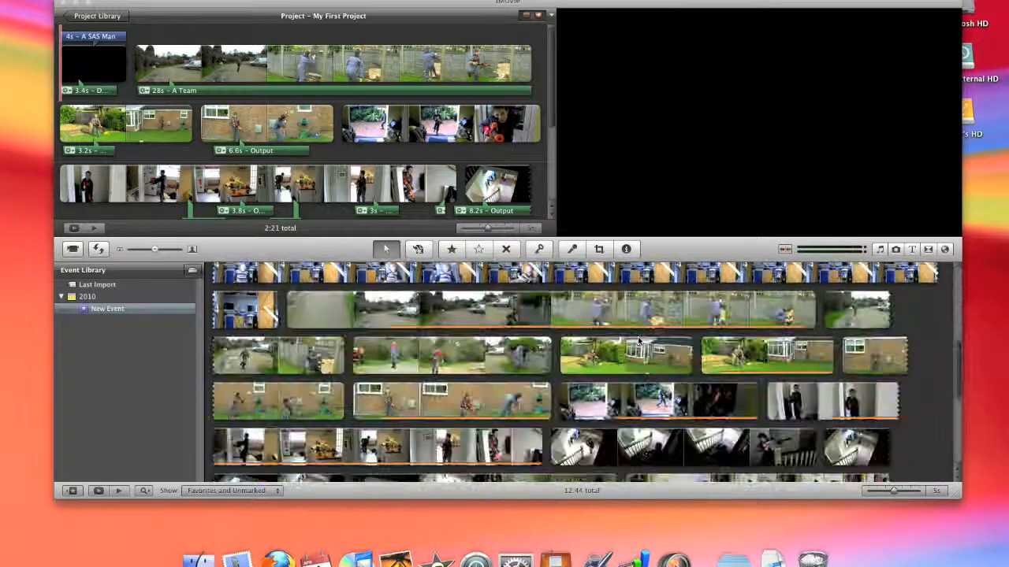
{"action": "scroll", "coordinate": [640, 334], "scroll_direction": "down", "scroll_amount": 2}
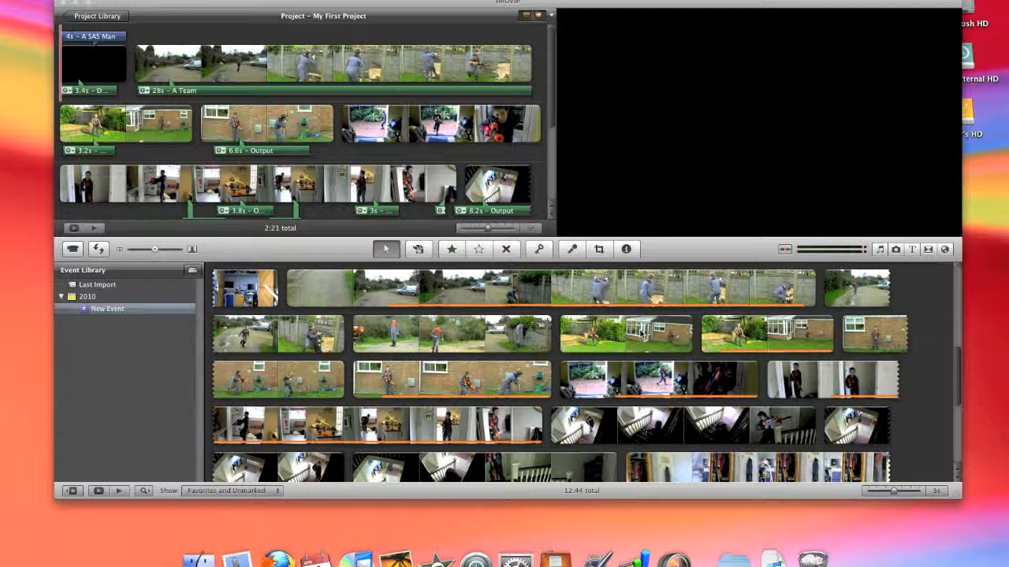
{"action": "left_click", "coordinate": [95, 16]}
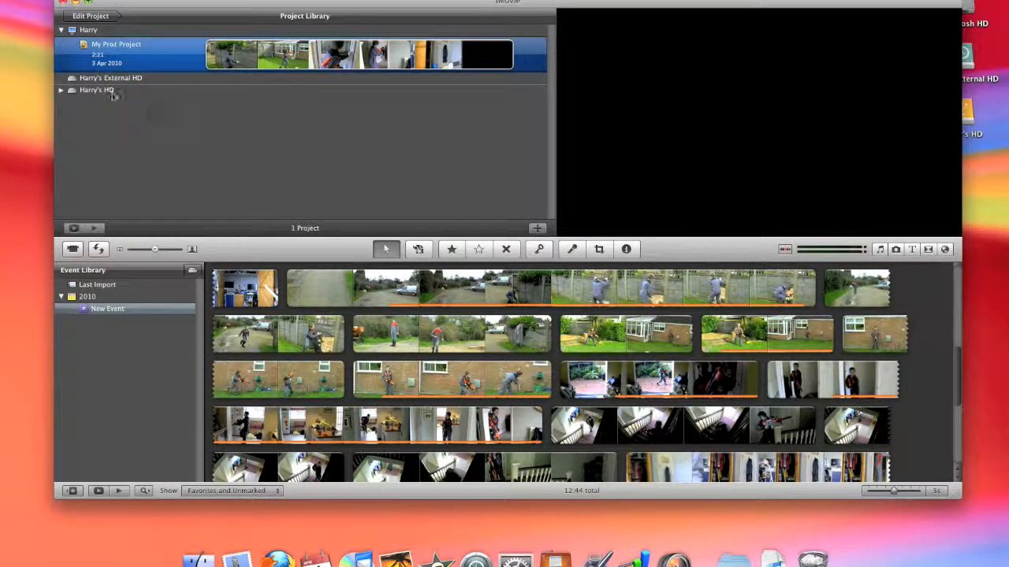
{"action": "left_click", "coordinate": [80, 0]}
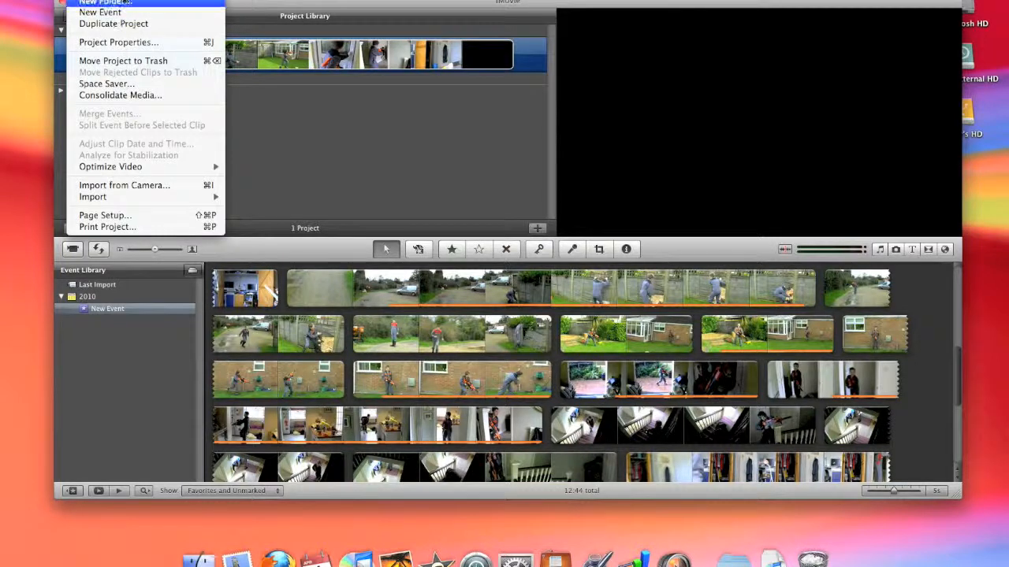
{"action": "left_click", "coordinate": [128, 0]}
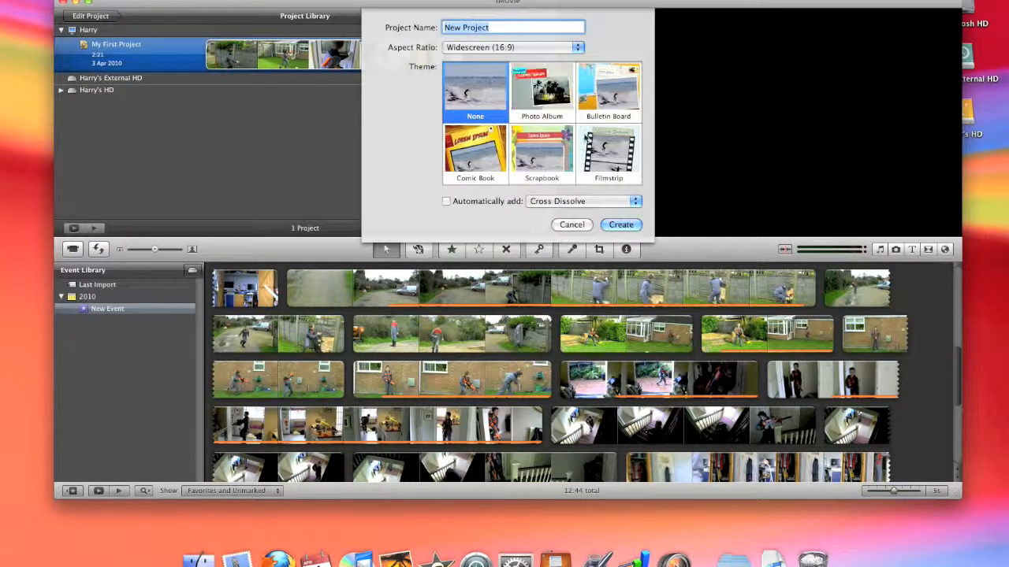
{"action": "left_click", "coordinate": [621, 225]}
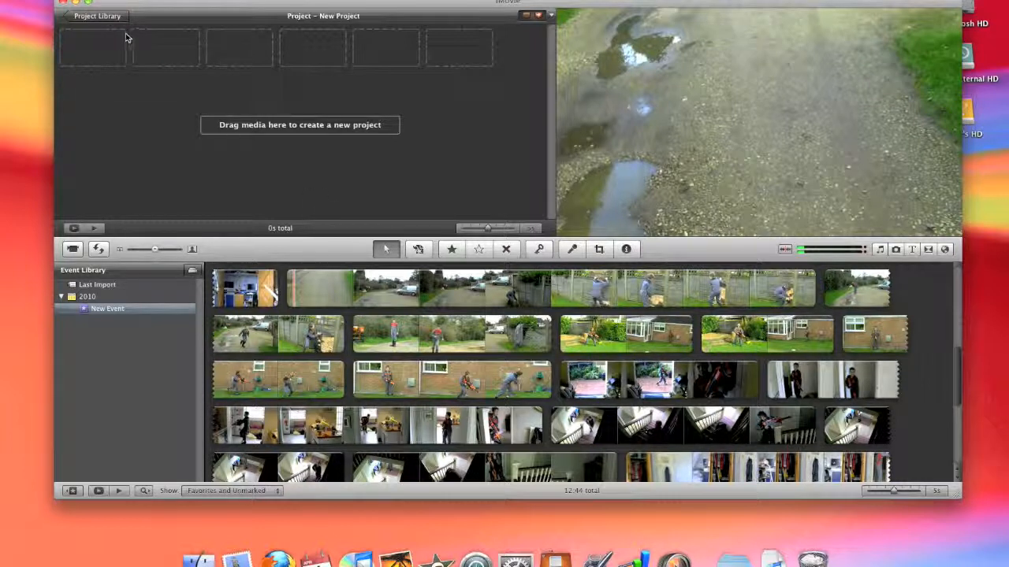
{"action": "left_click", "coordinate": [83, 0]}
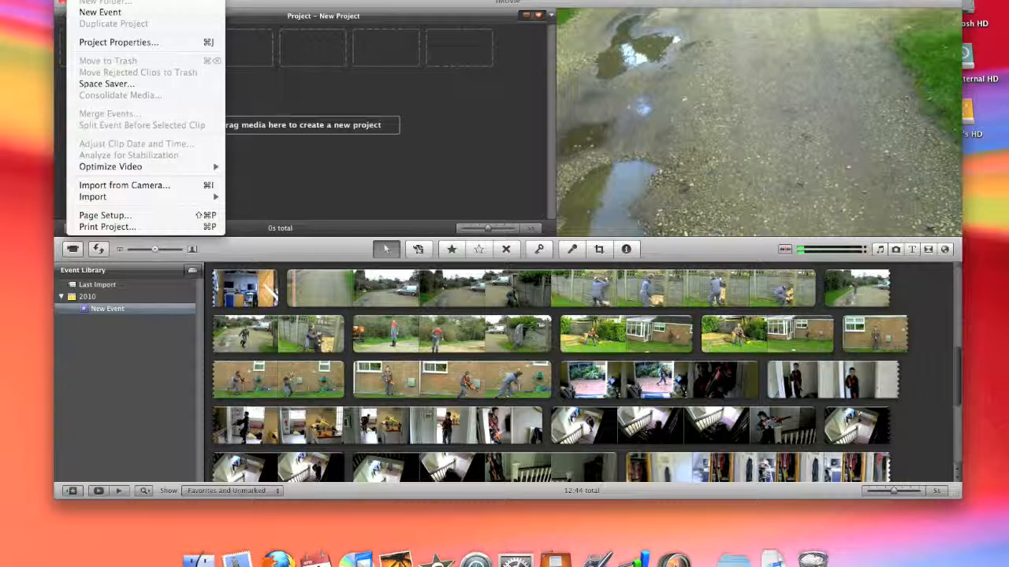
{"action": "left_click", "coordinate": [84, 3]}
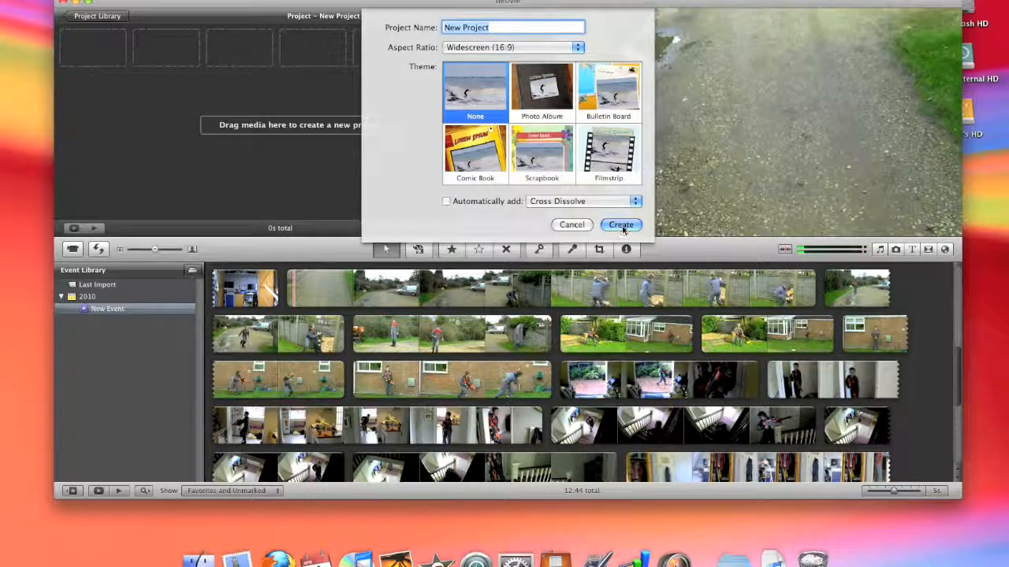
{"action": "left_click", "coordinate": [571, 225]}
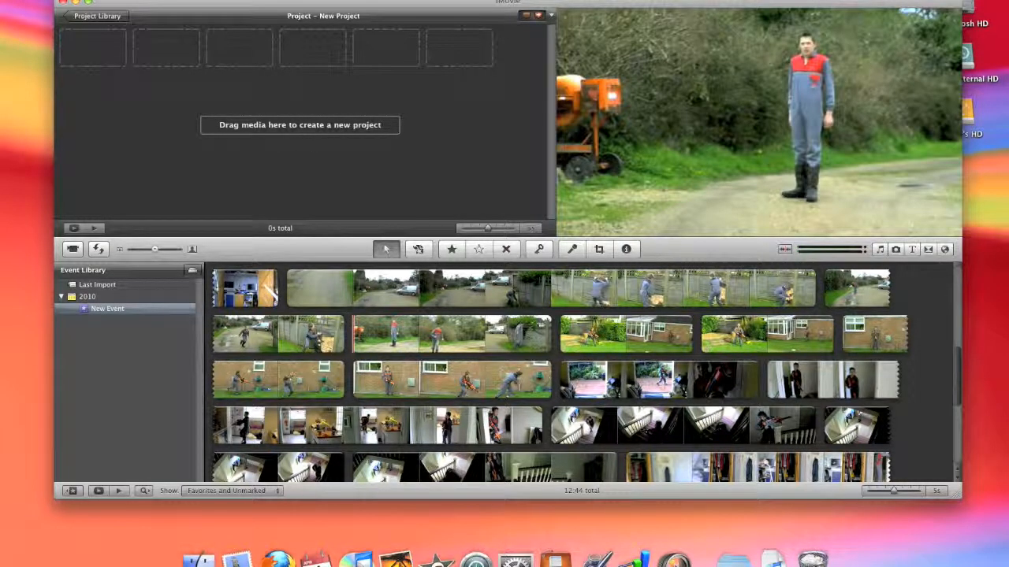
Start a movie import and browse to the My Videos folder inside Documents
{"action": "left_click", "coordinate": [79, 0]}
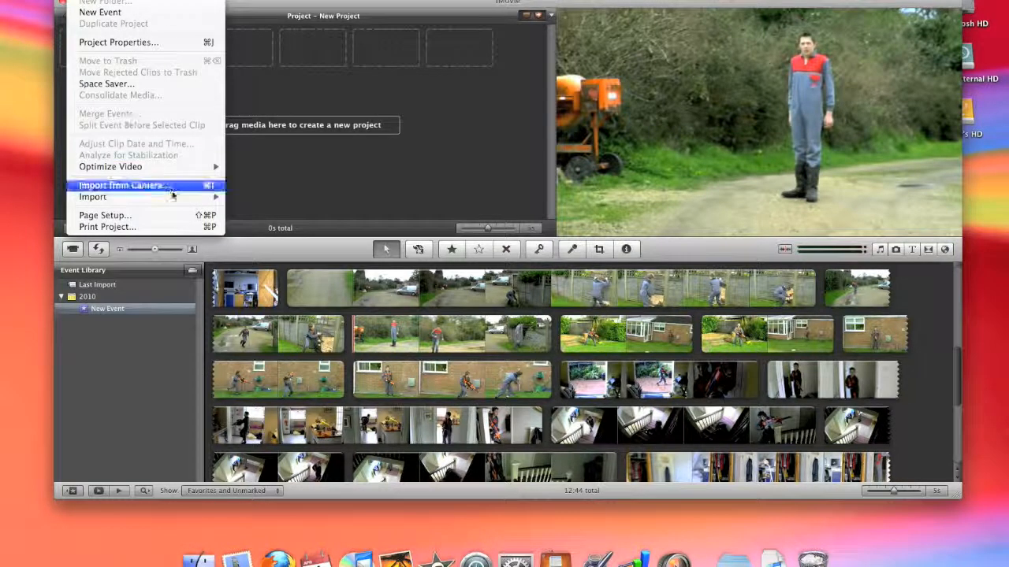
{"action": "mouse_move", "coordinate": [215, 198]}
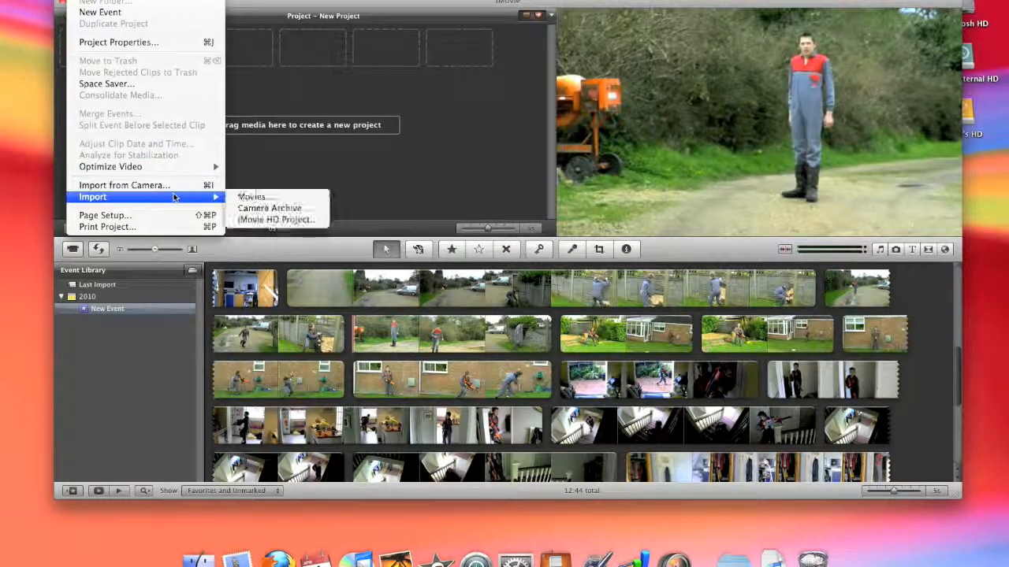
{"action": "left_click", "coordinate": [255, 198]}
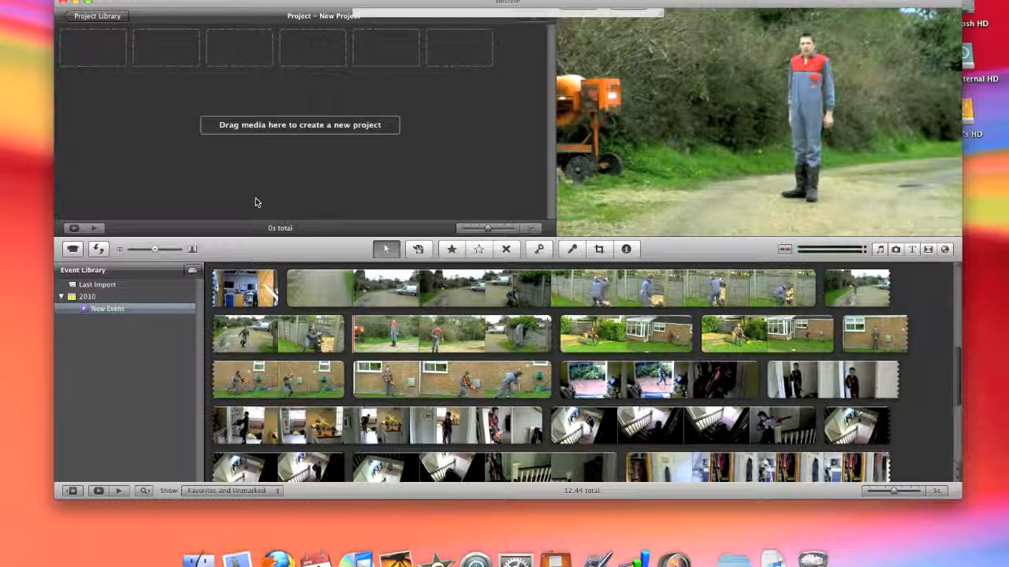
{"action": "scroll", "coordinate": [392, 94], "scroll_direction": "down", "scroll_amount": 1}
{"action": "scroll", "coordinate": [392, 95], "scroll_direction": "down", "scroll_amount": 2}
{"action": "left_click", "coordinate": [398, 113]}
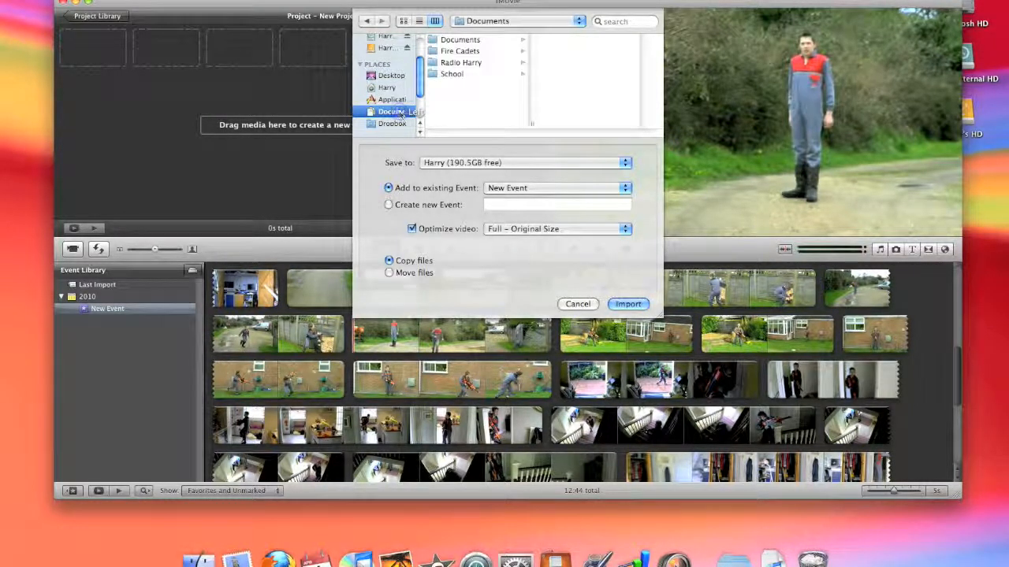
{"action": "left_click", "coordinate": [467, 42]}
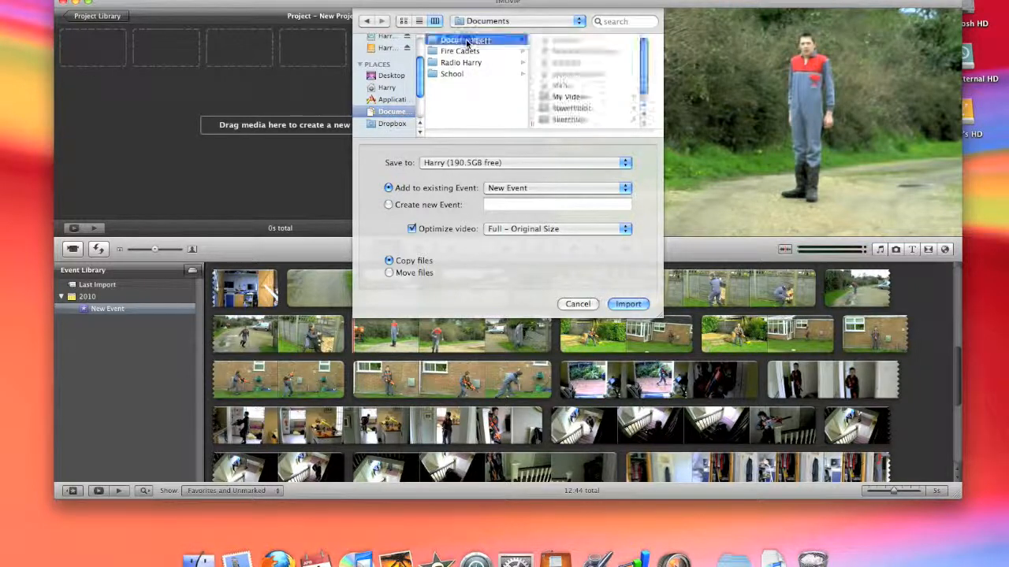
{"action": "scroll", "coordinate": [562, 92], "scroll_direction": "down", "scroll_amount": 3}
{"action": "left_click", "coordinate": [563, 91]}
Look through the folders in My Videos and open the Action Film folder
{"action": "scroll", "coordinate": [592, 72], "scroll_direction": "down", "scroll_amount": 3}
{"action": "scroll", "coordinate": [593, 71], "scroll_direction": "up", "scroll_amount": 3}
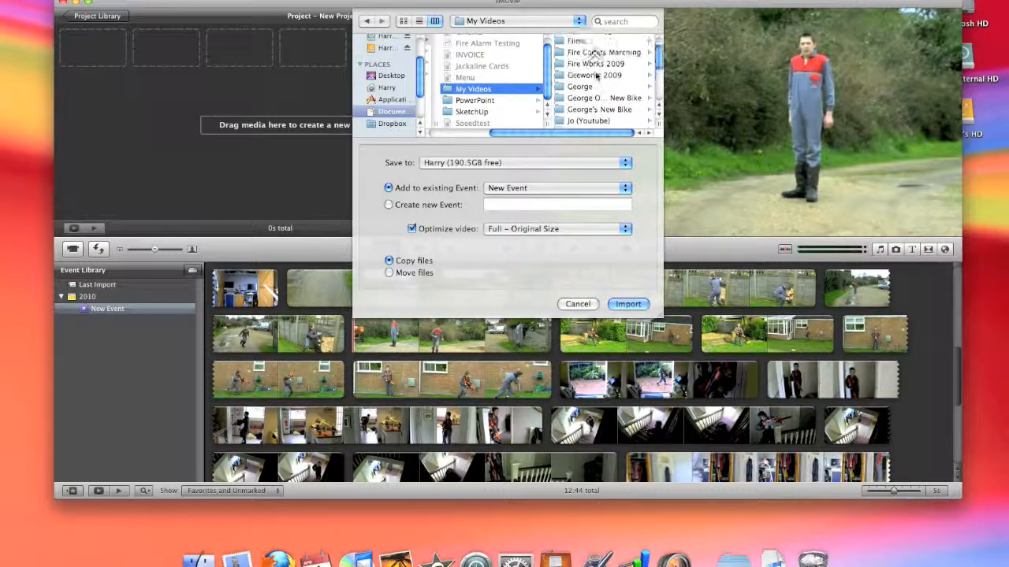
{"action": "scroll", "coordinate": [603, 76], "scroll_direction": "down", "scroll_amount": 5}
{"action": "scroll", "coordinate": [606, 76], "scroll_direction": "up", "scroll_amount": 6}
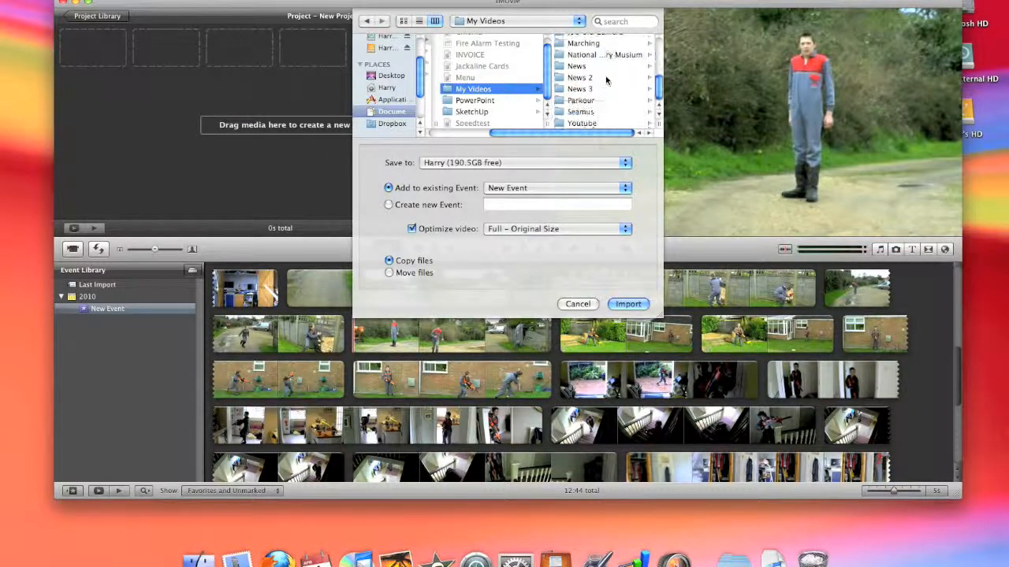
{"action": "left_click", "coordinate": [606, 74]}
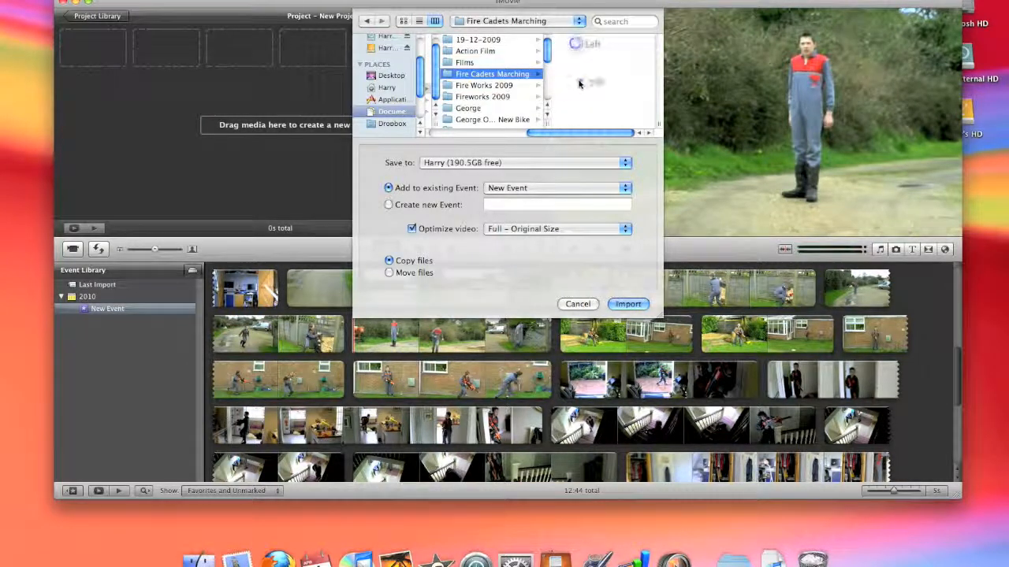
{"action": "left_click", "coordinate": [472, 63]}
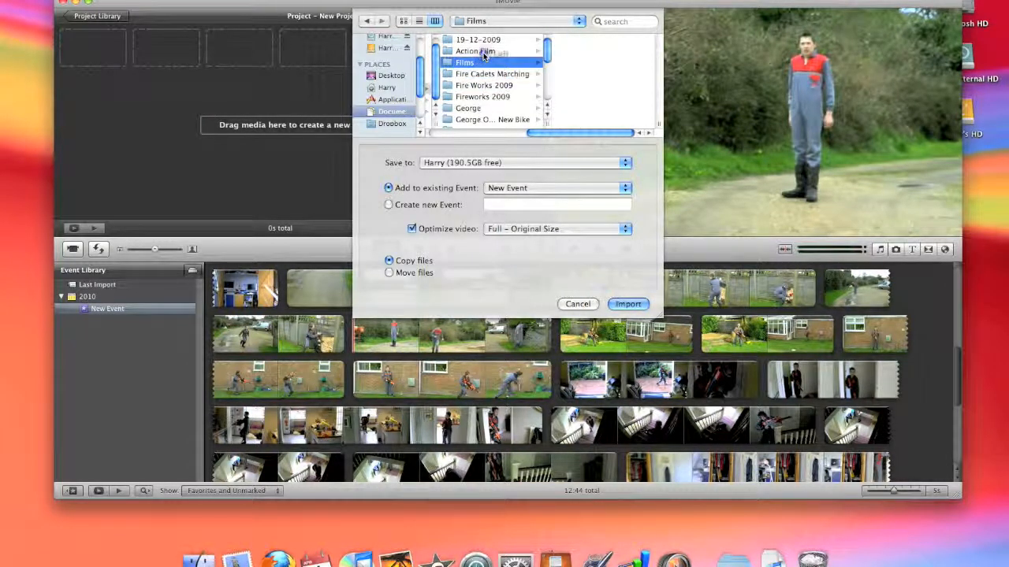
{"action": "left_click", "coordinate": [486, 52]}
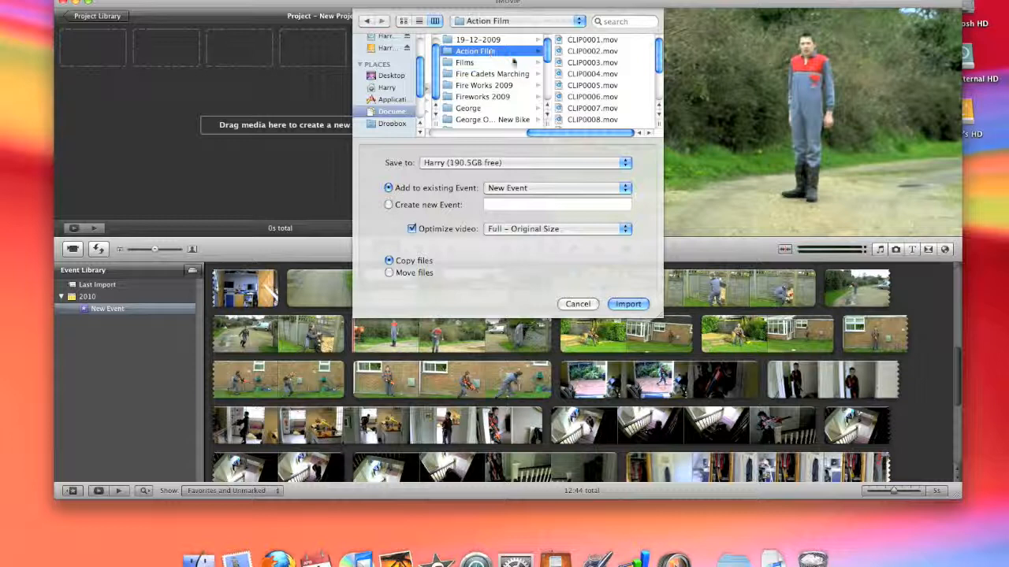
{"action": "left_click", "coordinate": [494, 75]}
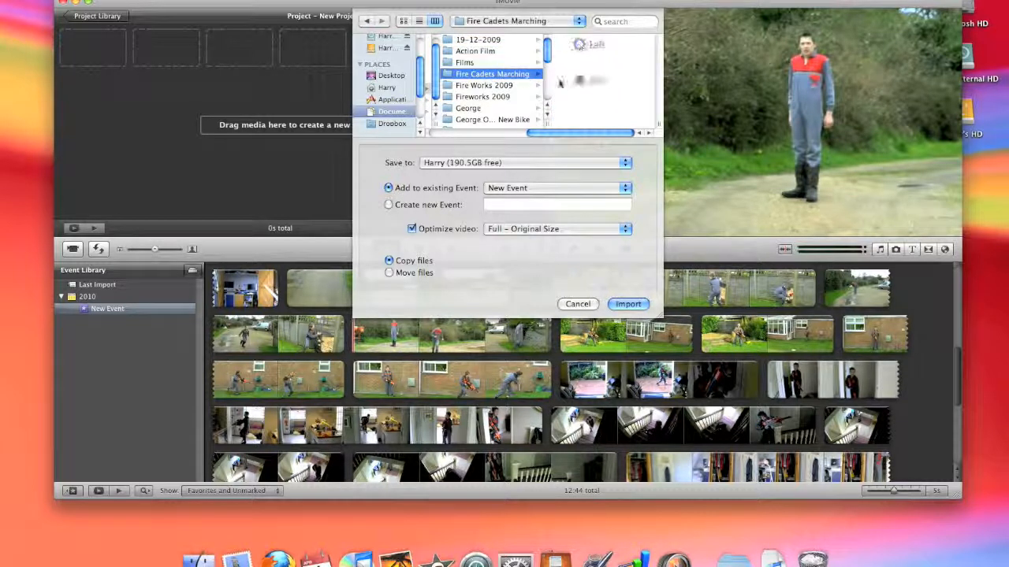
{"action": "left_click", "coordinate": [482, 52]}
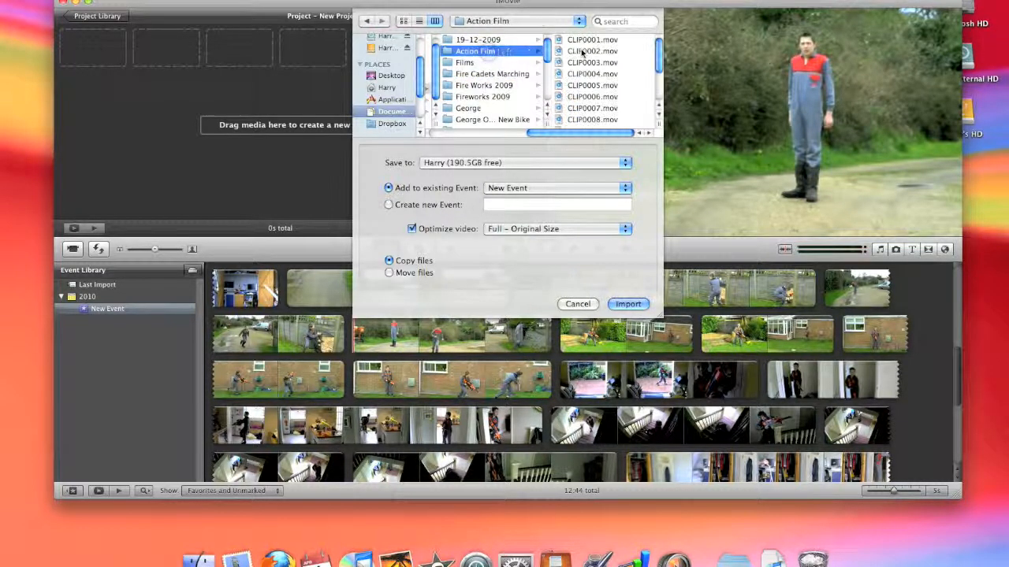
Set up CLIP0001.mov to CLIP0008.mov for import as copied files into a new event, and cancel the import
{"action": "left_click_drag", "start_coordinate": [589, 45], "coordinate": [592, 120]}
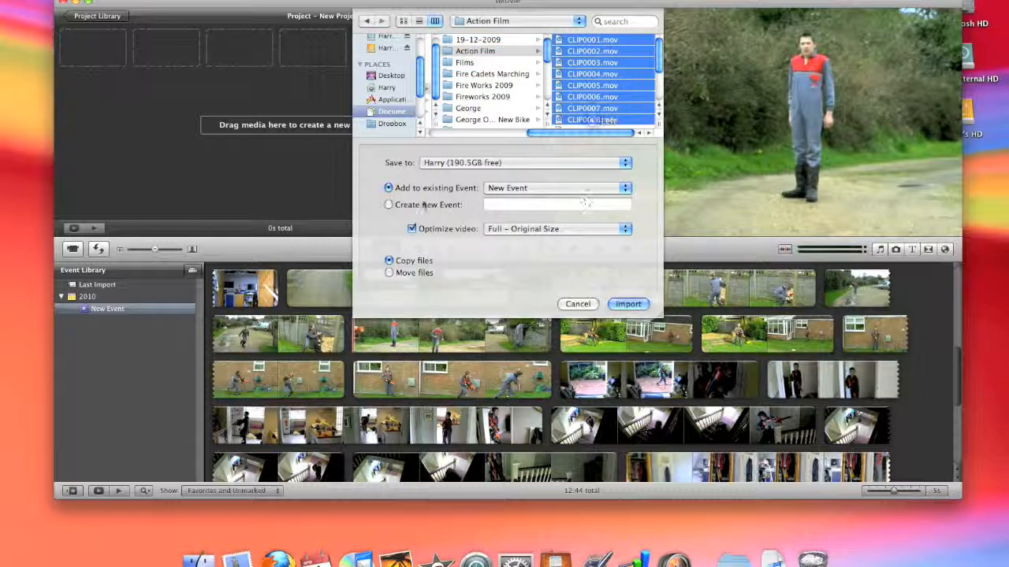
{"action": "left_click", "coordinate": [390, 205]}
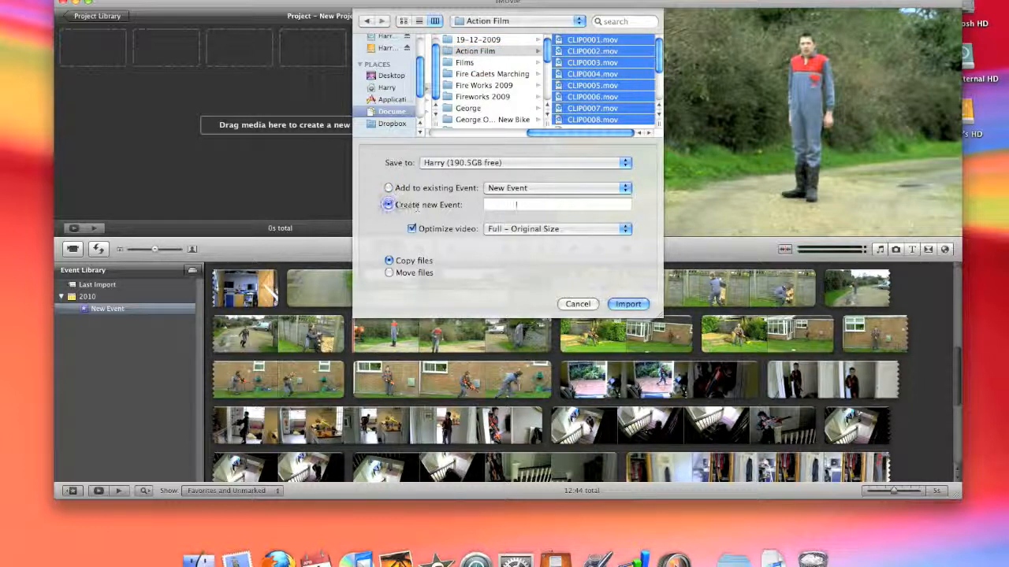
{"action": "left_click", "coordinate": [429, 273]}
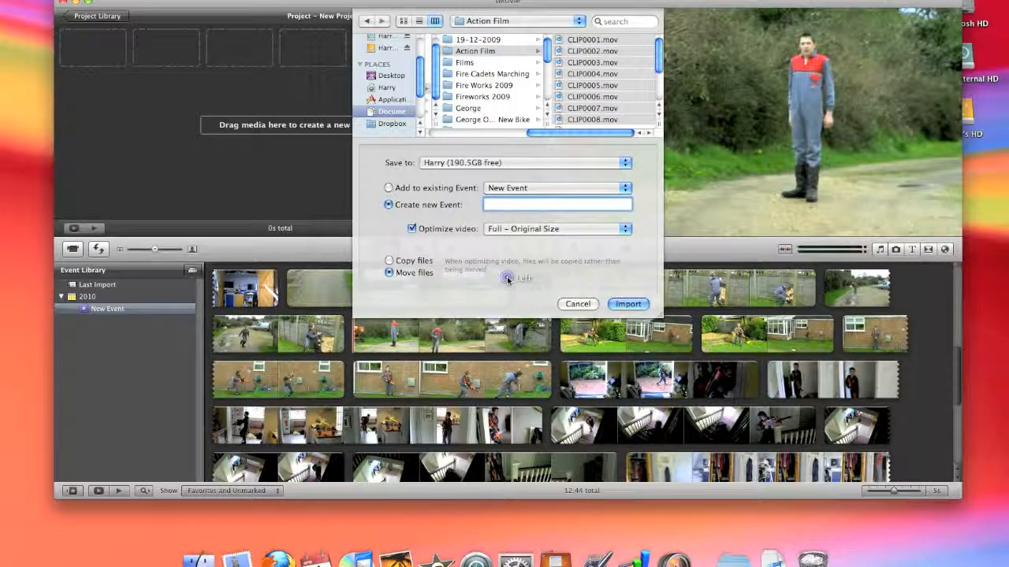
{"action": "left_click", "coordinate": [418, 261]}
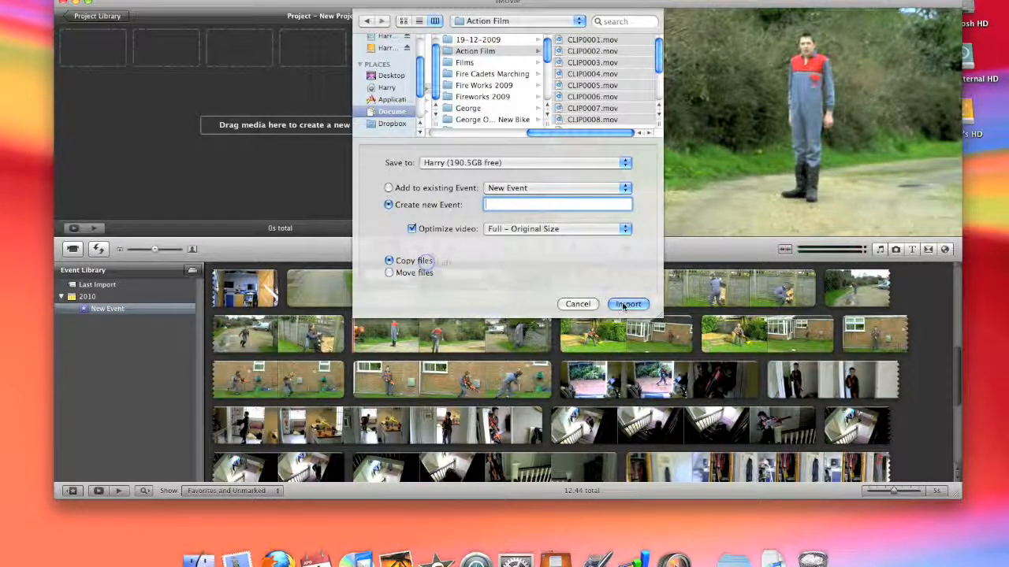
{"action": "left_click", "coordinate": [579, 307]}
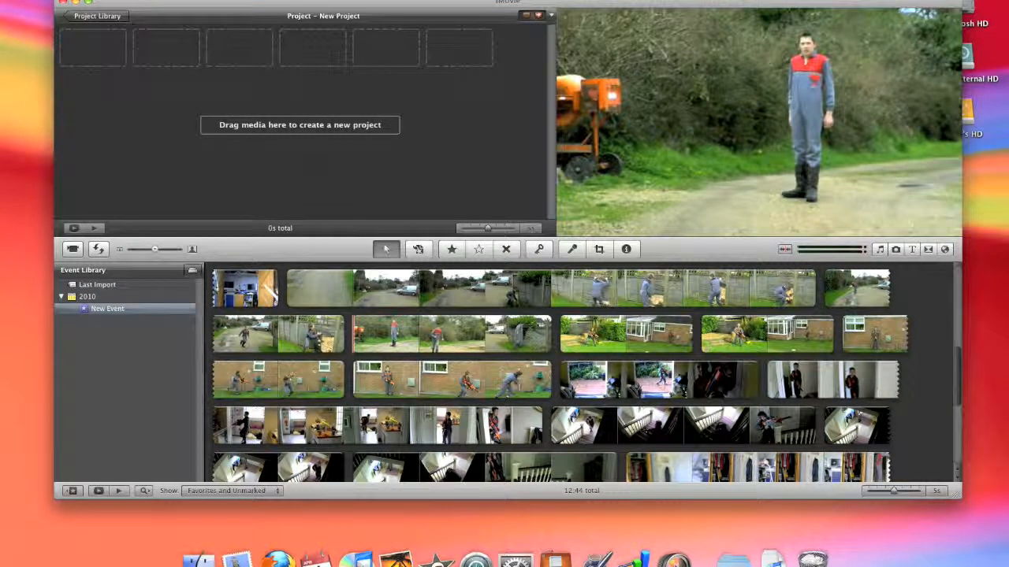
Examine the general preferences and close them
{"action": "left_click", "coordinate": [47, 0]}
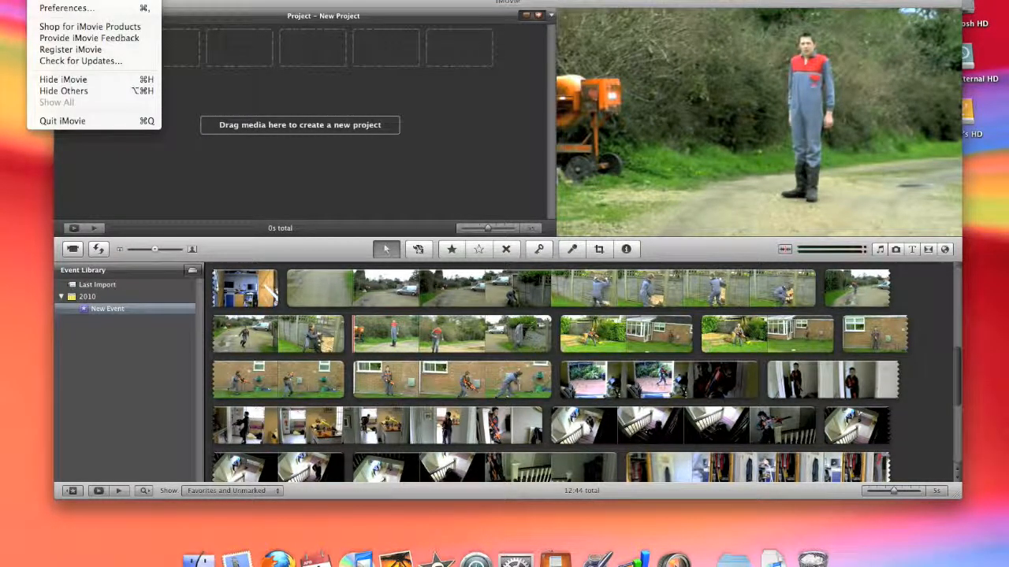
{"action": "mouse_move", "coordinate": [80, 0]}
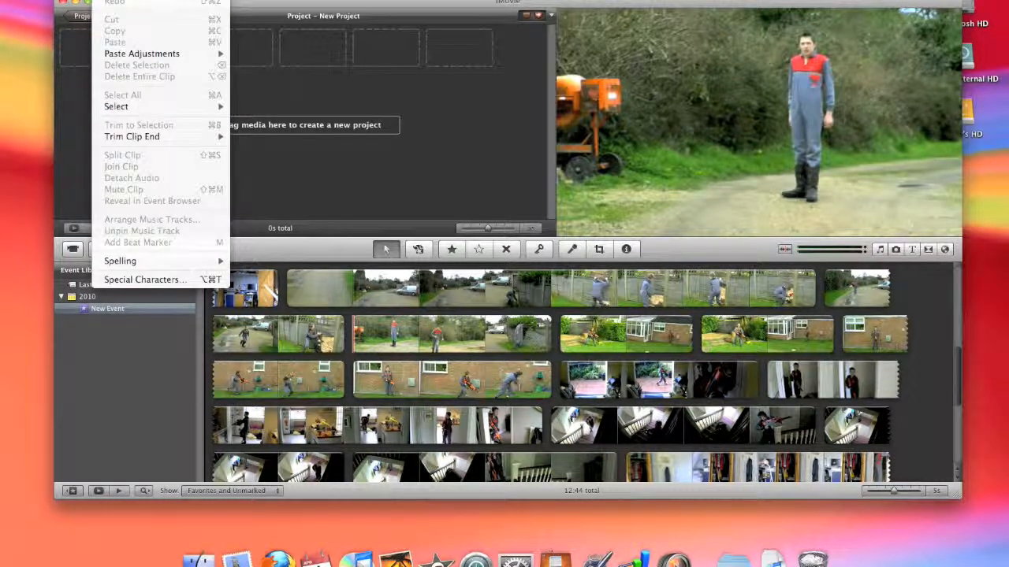
{"action": "mouse_move", "coordinate": [48, 0]}
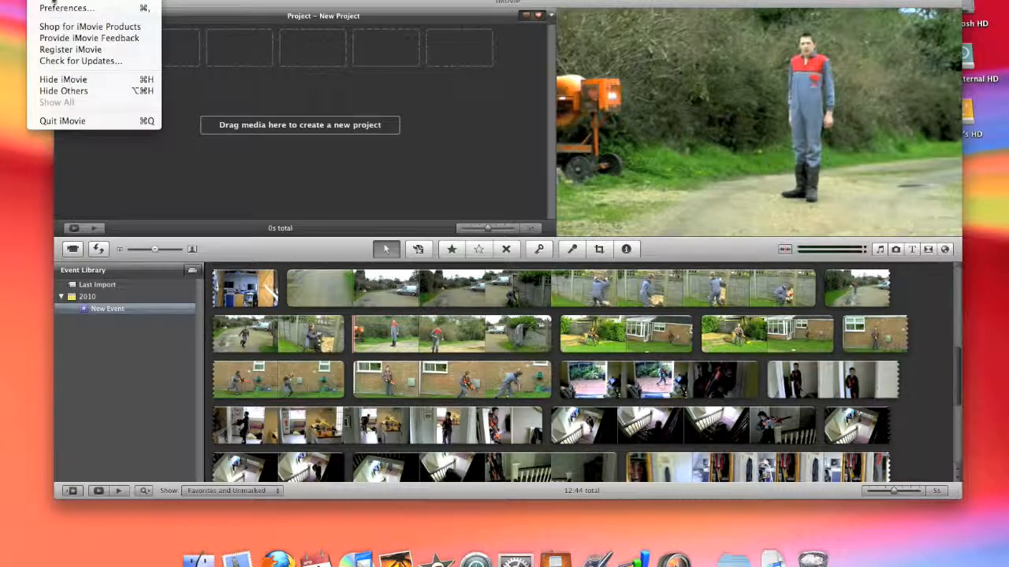
{"action": "left_click", "coordinate": [66, 8]}
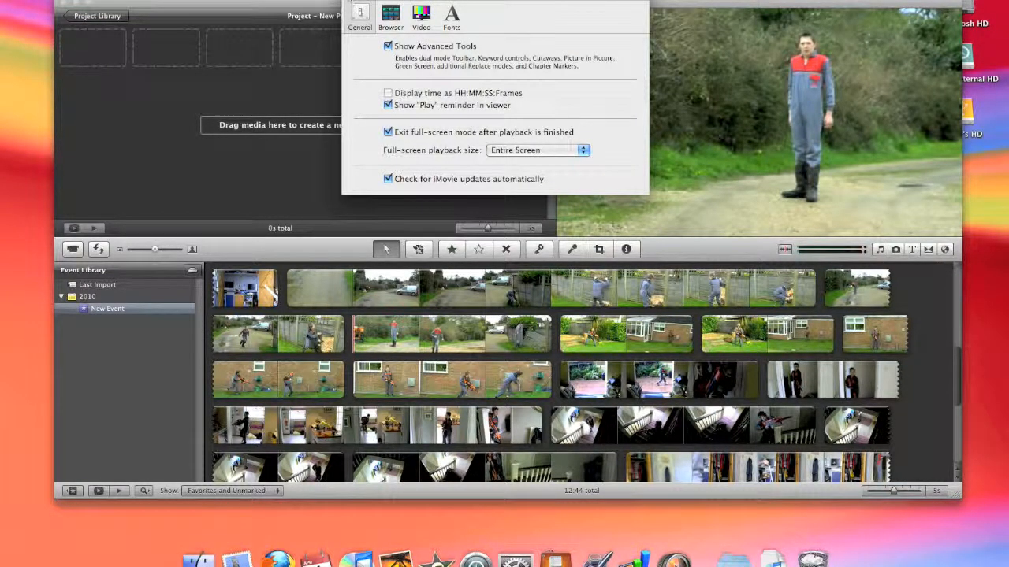
{"action": "left_click", "coordinate": [352, 1]}
Turn Show Advanced Tools off and on again in the general preferences, and close them
{"action": "left_click", "coordinate": [47, 0]}
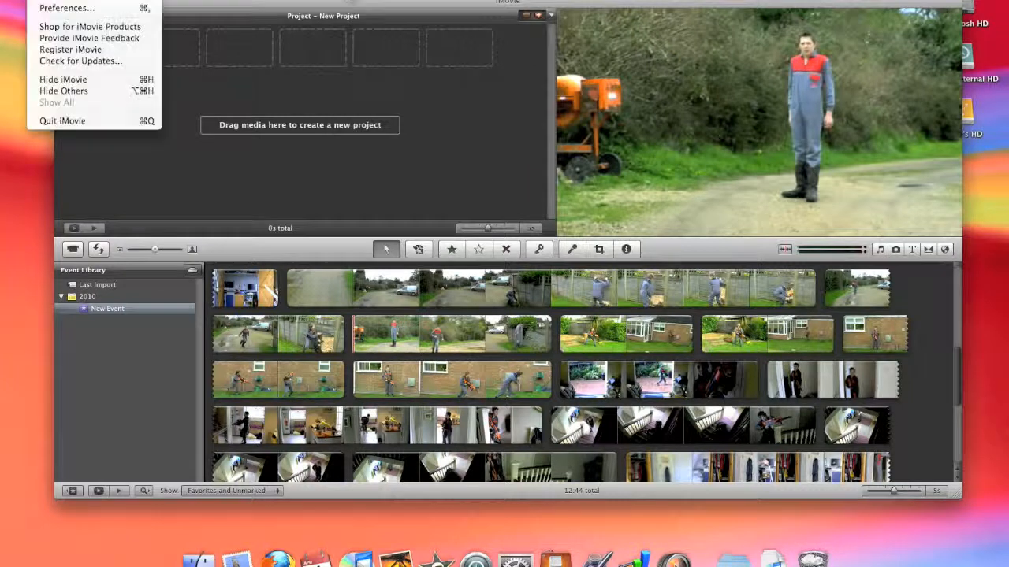
{"action": "left_click", "coordinate": [66, 8]}
{"action": "left_click", "coordinate": [392, 48]}
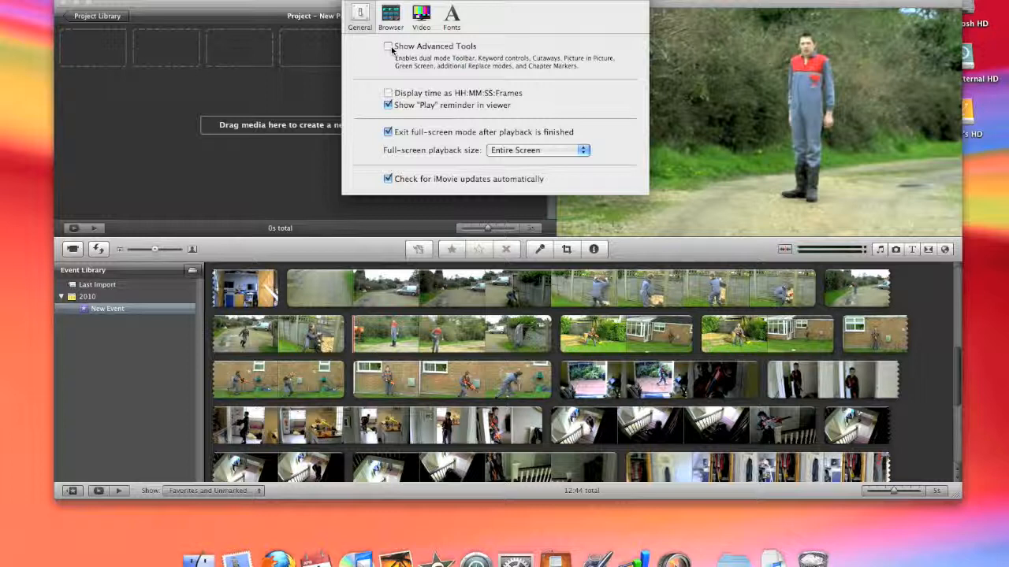
{"action": "left_click", "coordinate": [390, 47]}
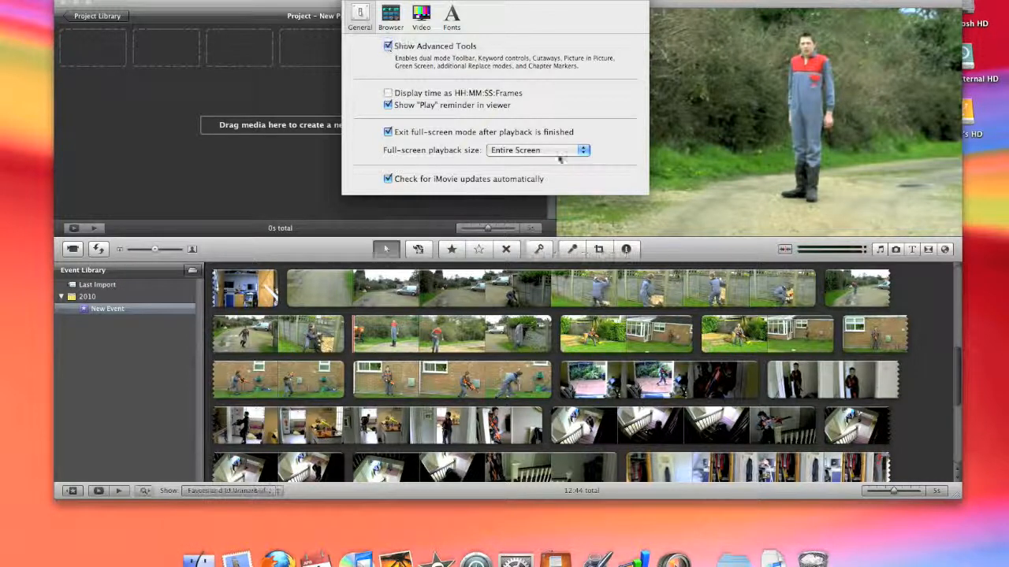
{"action": "left_click", "coordinate": [350, 2]}
Add about 15 seconds of the 36-second event clip, covering the boy at the garden fence, to the empty project
{"action": "left_click_drag", "start_coordinate": [364, 4], "coordinate": [369, 0]}
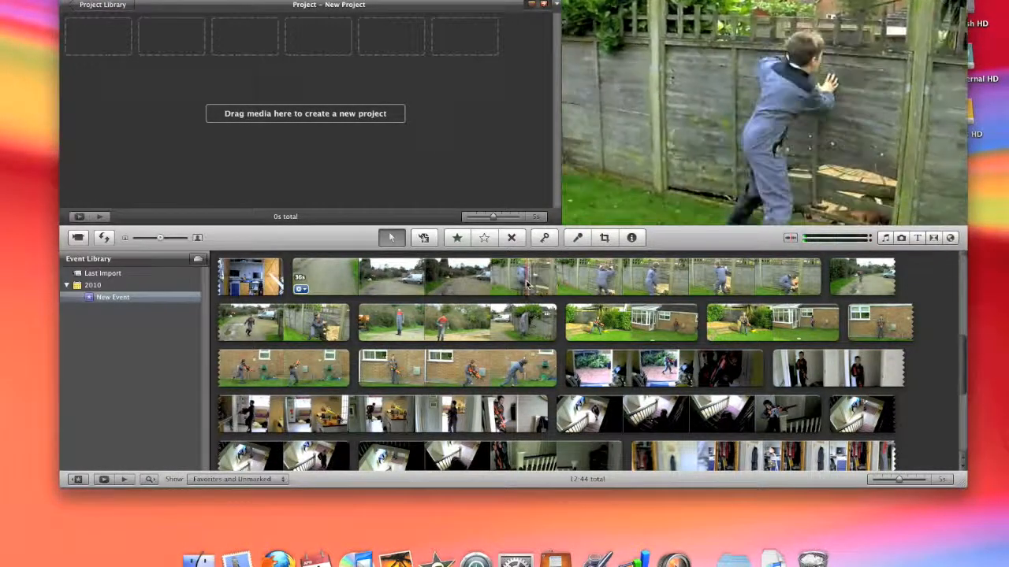
{"action": "left_click_drag", "start_coordinate": [501, 284], "coordinate": [440, 106]}
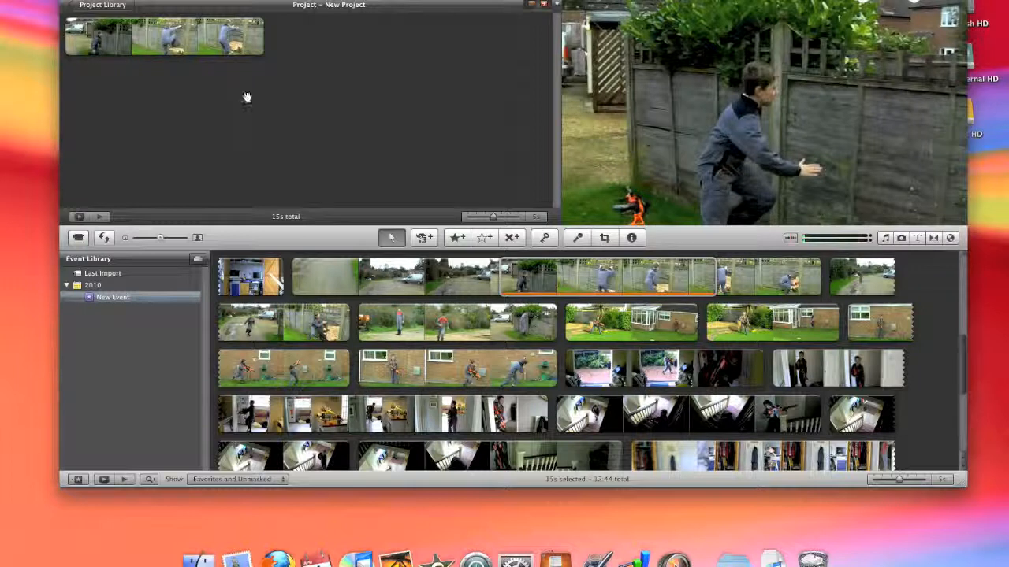
Display the music and sound effects library and browse the iMovie Sound Effects and iLife Sound Effects collections
{"action": "left_click", "coordinate": [560, 359]}
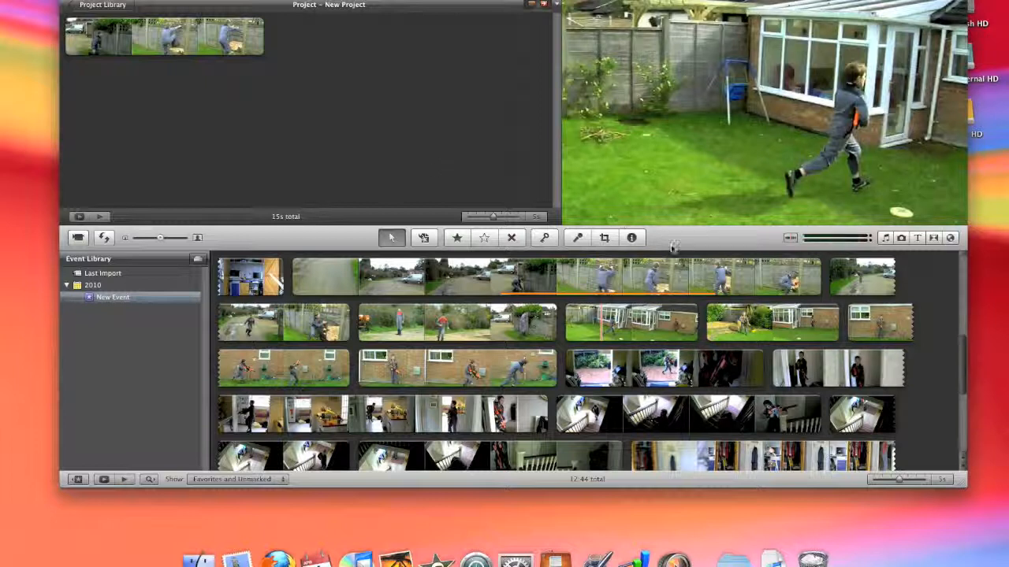
{"action": "left_click", "coordinate": [887, 240]}
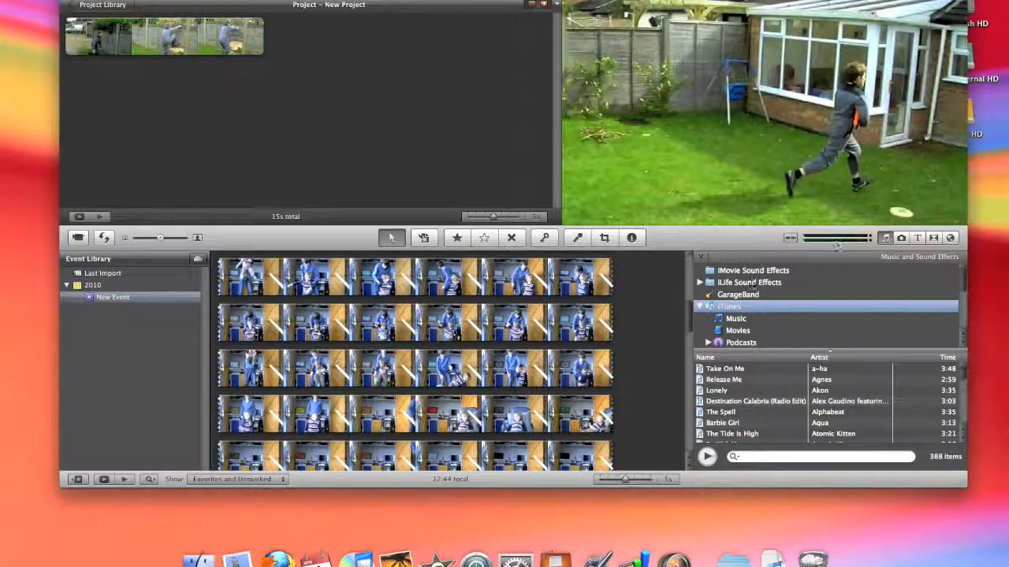
{"action": "left_click", "coordinate": [761, 273]}
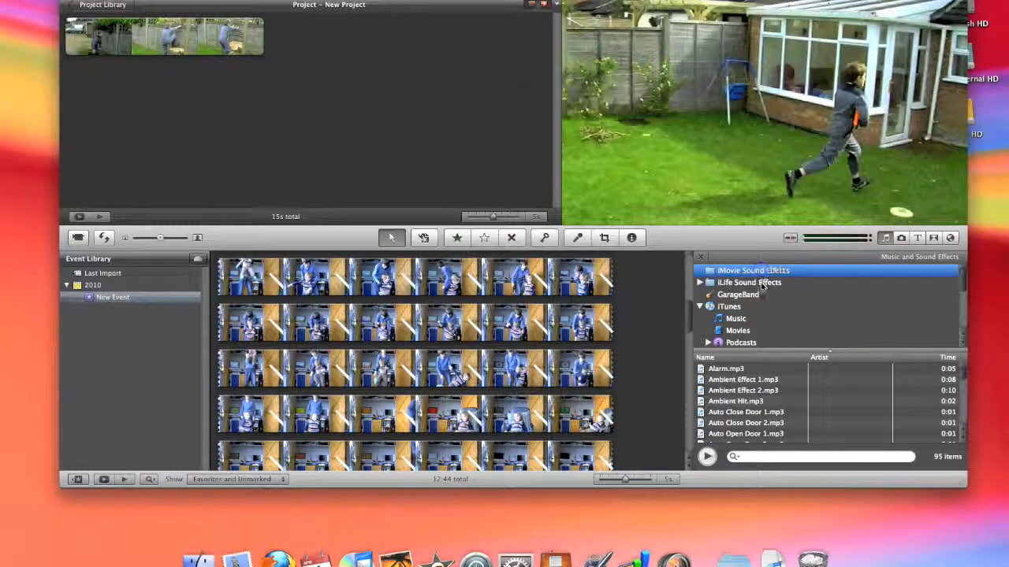
{"action": "left_click", "coordinate": [762, 284]}
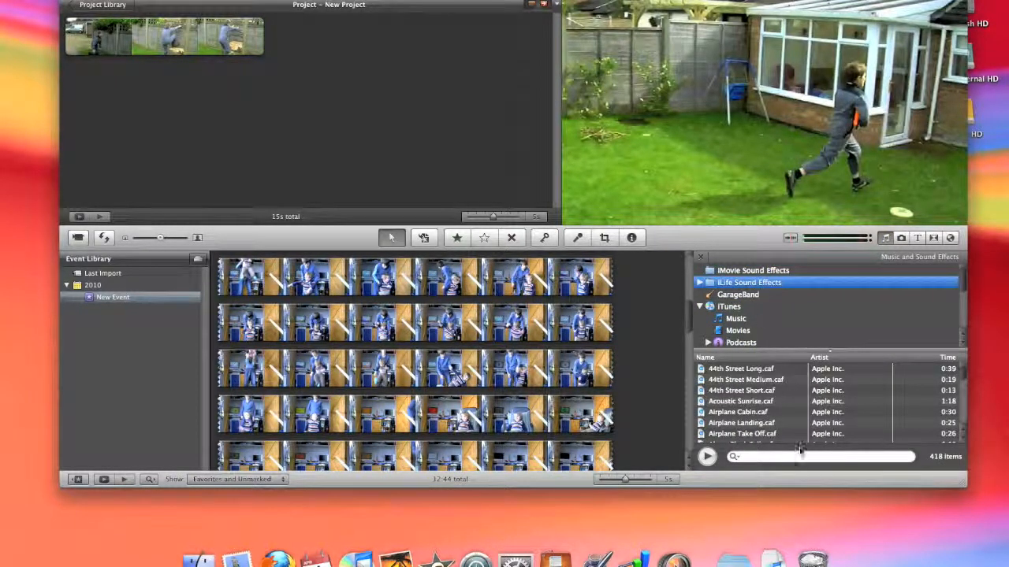
{"action": "scroll", "coordinate": [793, 418], "scroll_direction": "down", "scroll_amount": 1}
{"action": "scroll", "coordinate": [811, 416], "scroll_direction": "down", "scroll_amount": 5}
{"action": "scroll", "coordinate": [810, 416], "scroll_direction": "down", "scroll_amount": 3}
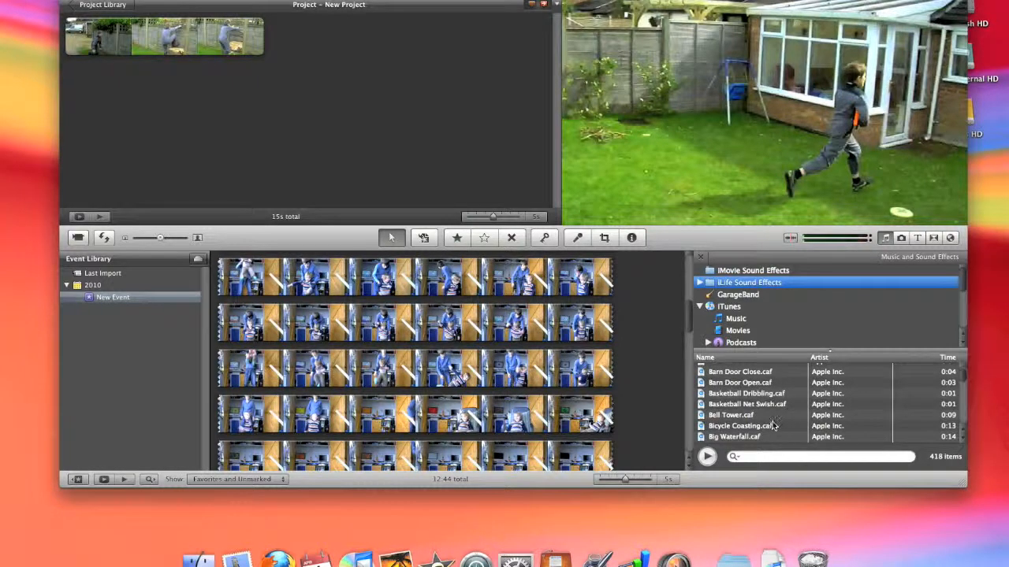
{"action": "scroll", "coordinate": [773, 425], "scroll_direction": "down", "scroll_amount": 3}
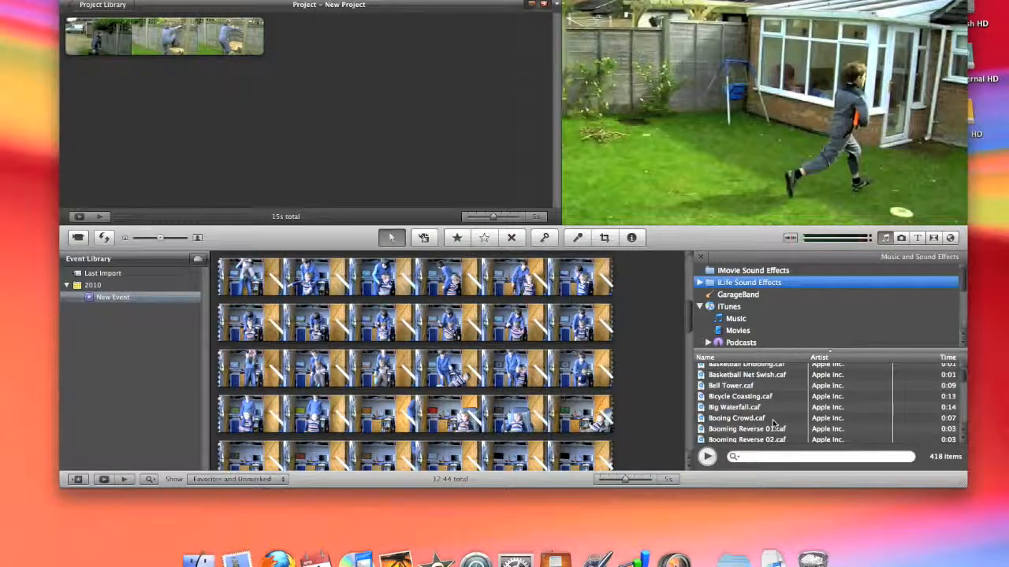
{"action": "scroll", "coordinate": [773, 412], "scroll_direction": "down", "scroll_amount": 5}
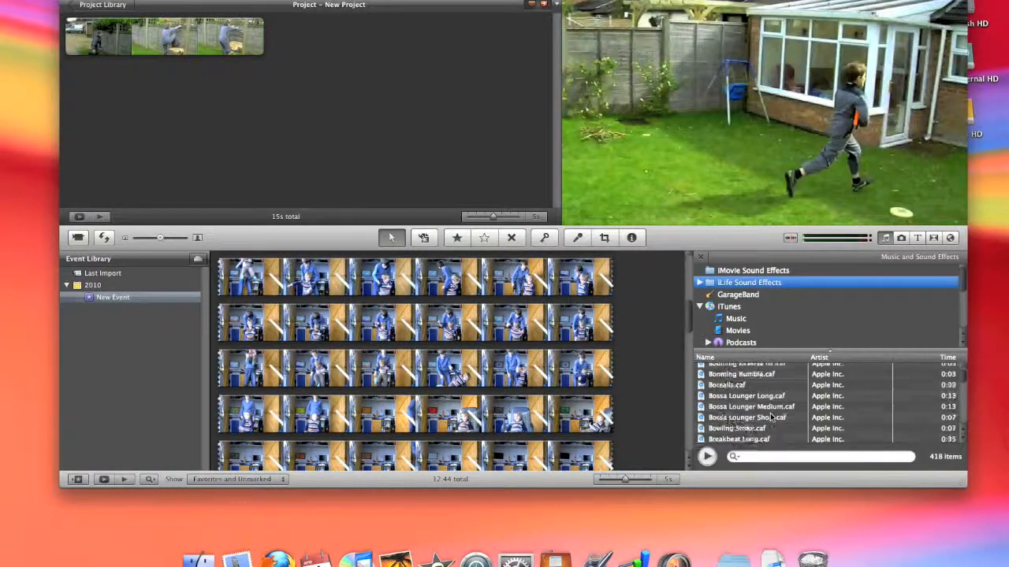
Preview Breakbeat Short.caf and add it beneath the start of the fence clip in the project
{"action": "left_click", "coordinate": [770, 413]}
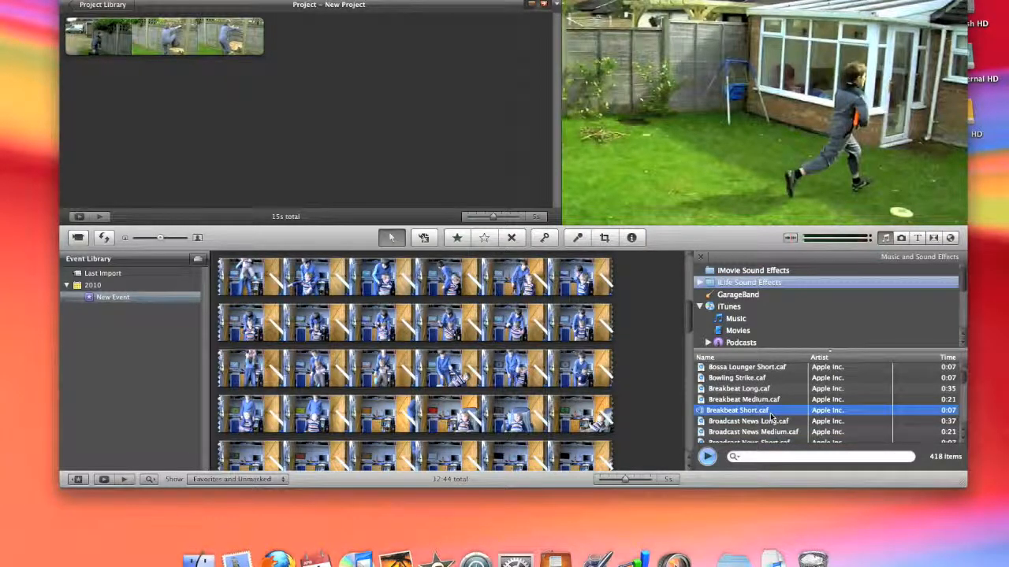
{"action": "key", "text": "XF86AudioRaiseVolume"}
{"action": "key", "text": "XF86AudioRaiseVolume"}
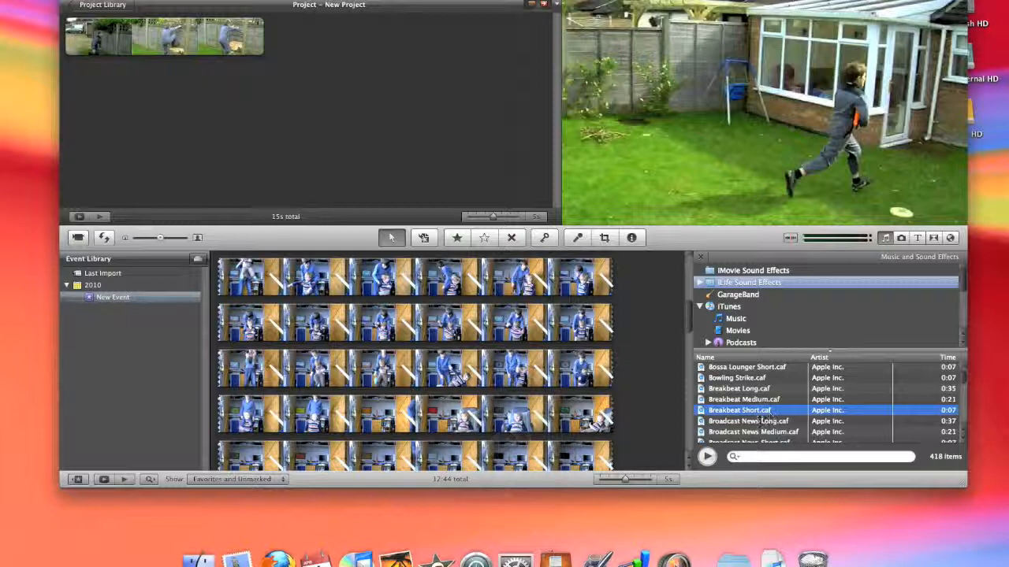
{"action": "left_click_drag", "start_coordinate": [750, 416], "coordinate": [63, 38]}
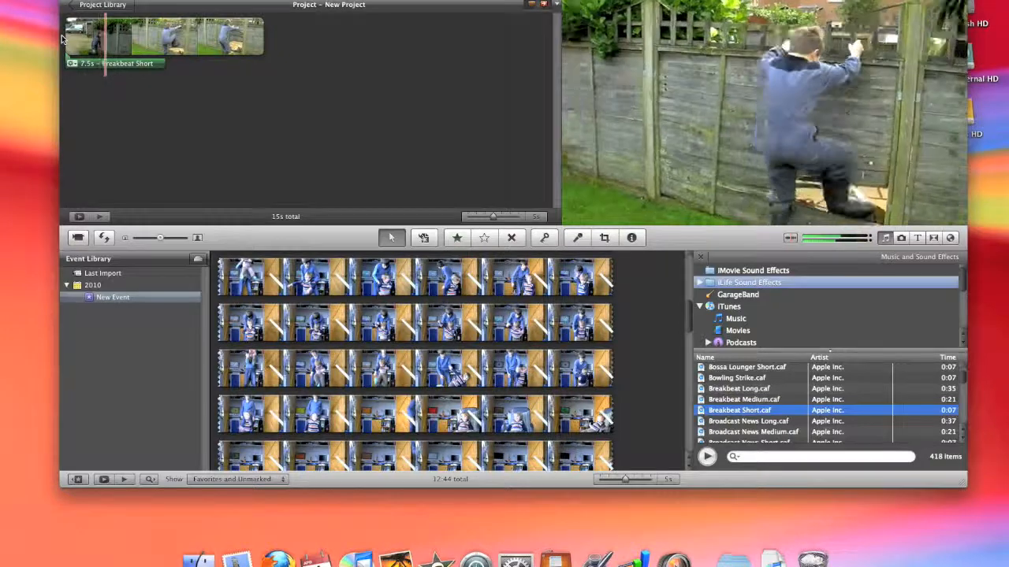
{"action": "key", "text": "XF86AudioLowerVolume"}
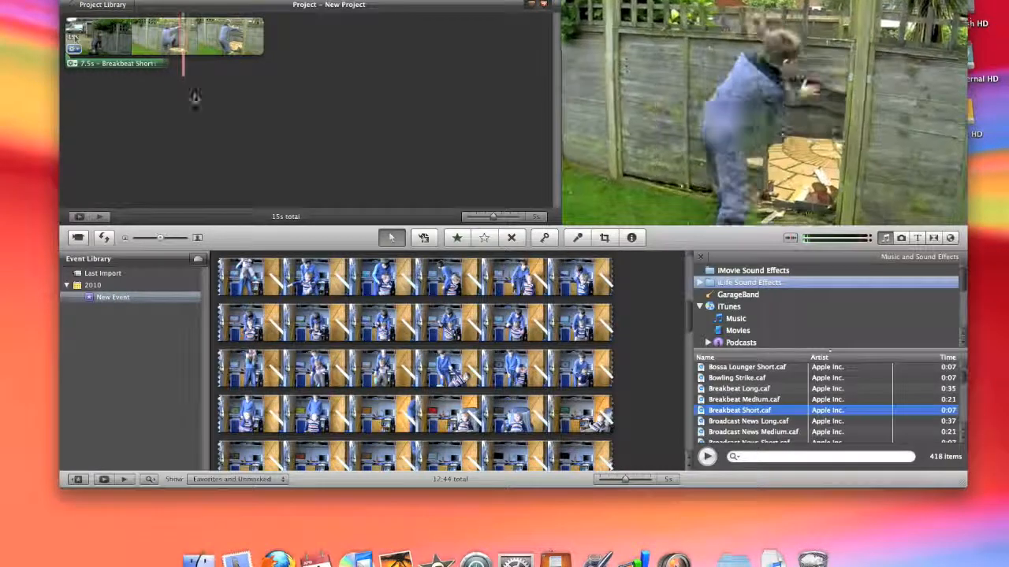
{"action": "left_click", "coordinate": [332, 178]}
{"action": "key", "text": "XF86AudioLowerVolume"}
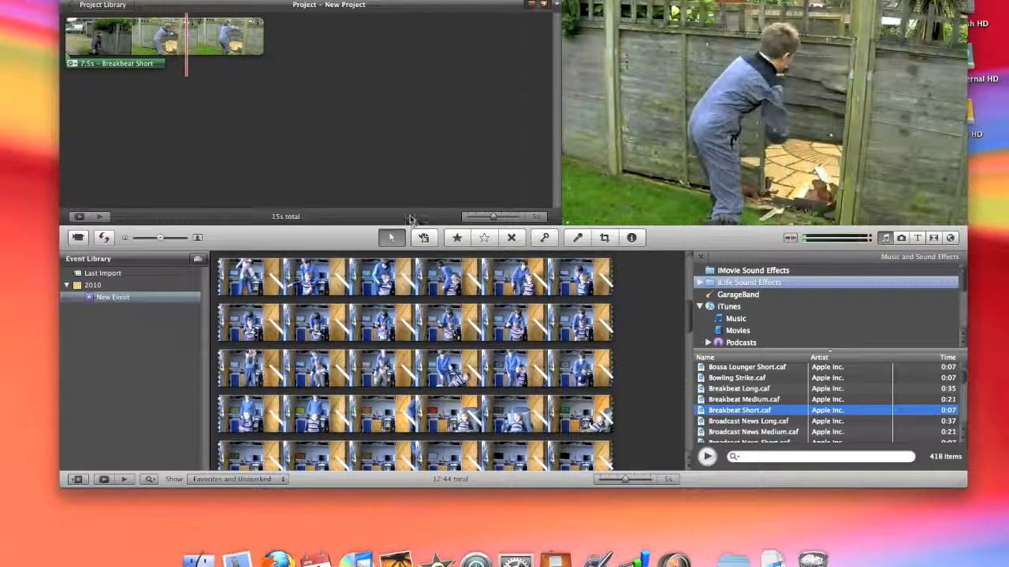
Add the photo DSC_0062 of the tractor and trailer from the iPhoto events to the end of the project
{"action": "left_click", "coordinate": [902, 239]}
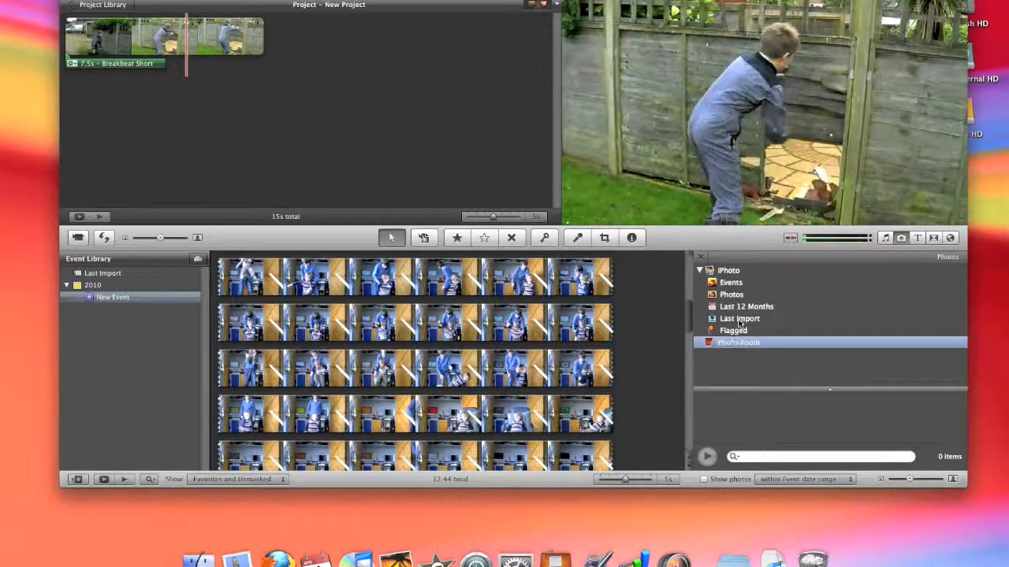
{"action": "left_click", "coordinate": [731, 282]}
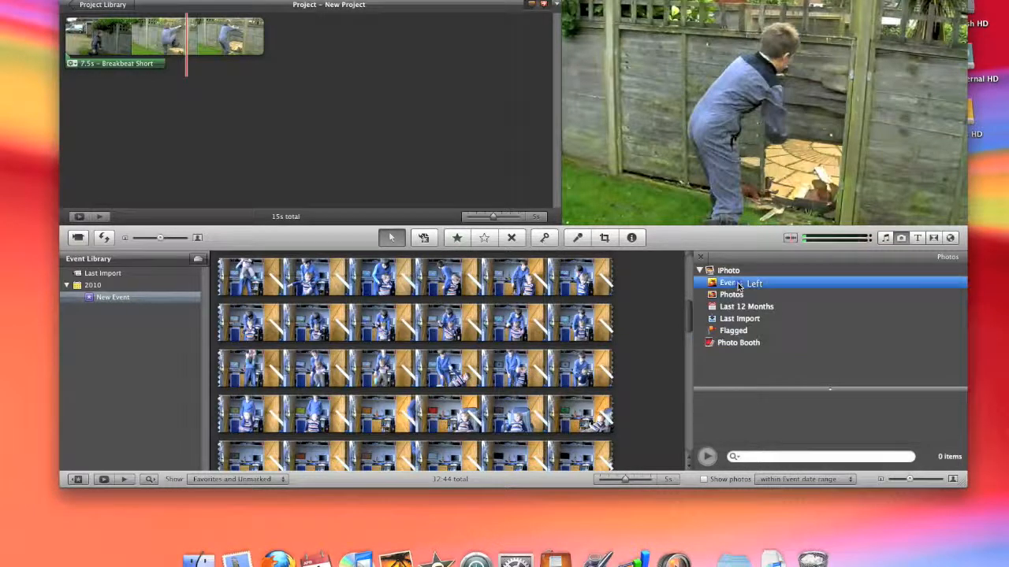
{"action": "left_click", "coordinate": [715, 420]}
{"action": "left_click", "coordinate": [715, 420]}
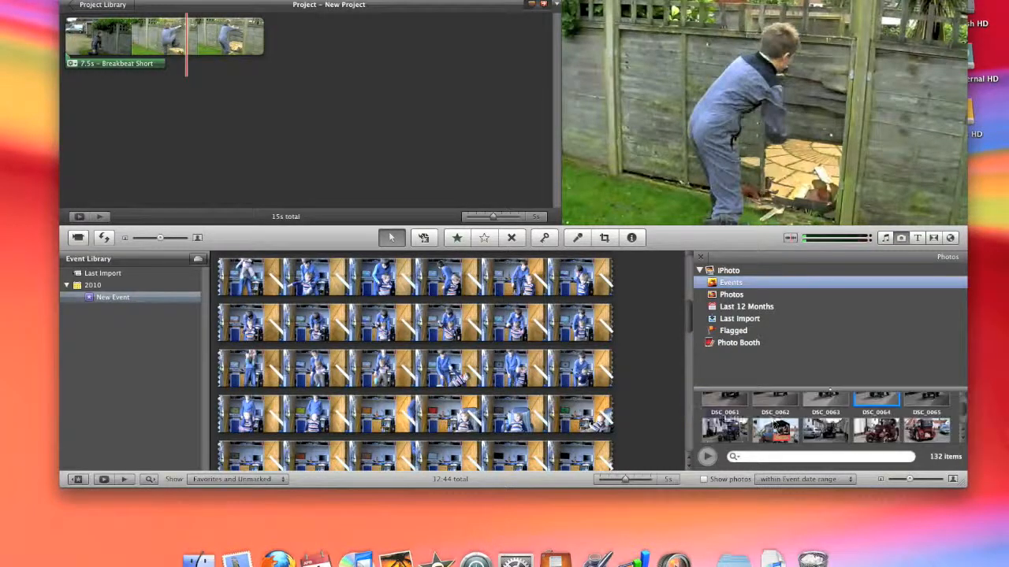
{"action": "mouse_move", "coordinate": [785, 430]}
{"action": "left_mouse_down"}
{"action": "mouse_move", "coordinate": [331, 55]}
{"action": "mouse_move", "coordinate": [359, 53]}
{"action": "left_mouse_up"}
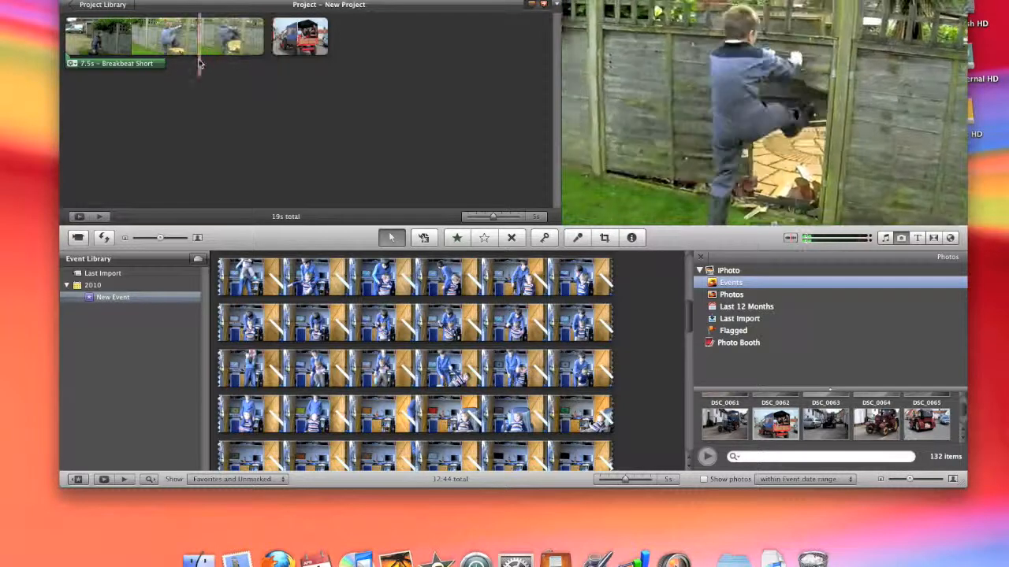
Play back the project's fence clip and photo, and preview the 13-second event clip of the boy on the track
{"action": "key", "text": "space"}
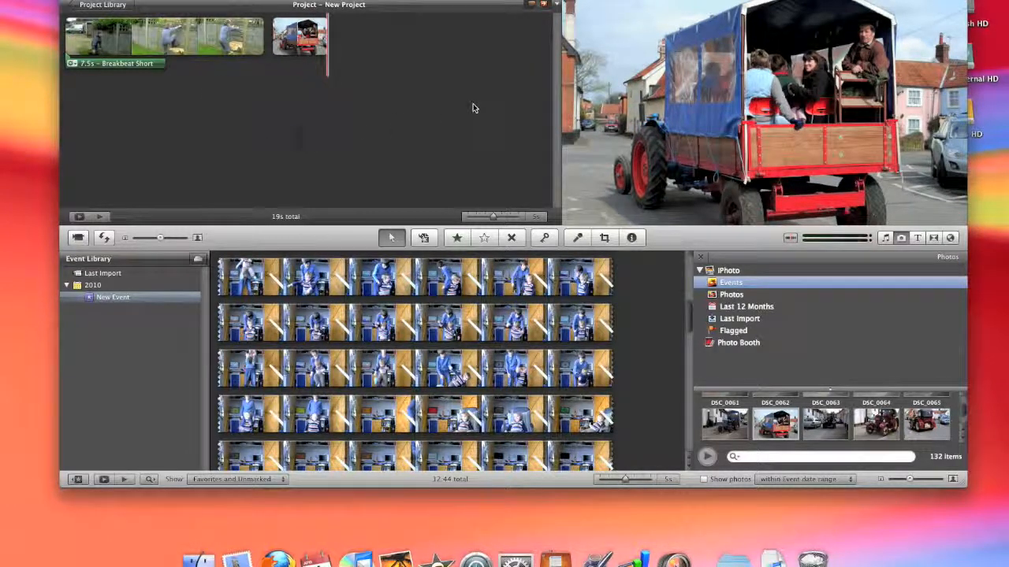
{"action": "key", "text": "Left"}
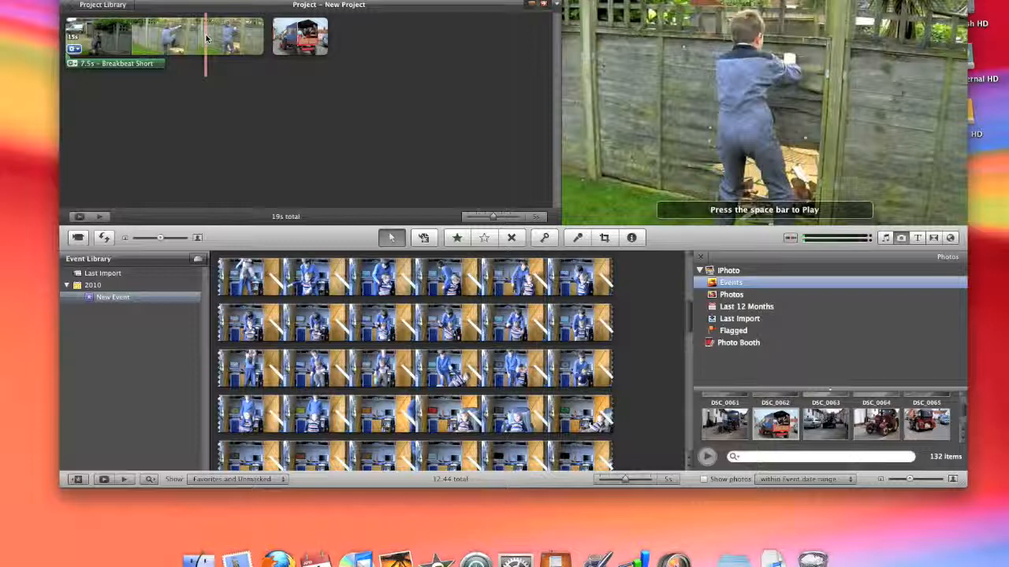
{"action": "key", "text": "space"}
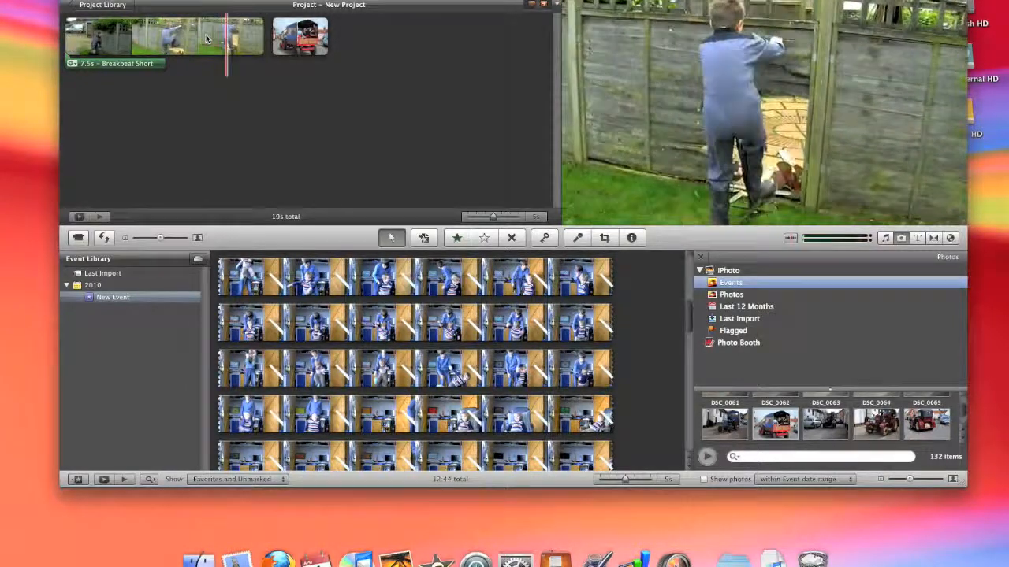
{"action": "key", "text": "space"}
{"action": "scroll", "coordinate": [412, 334], "scroll_direction": "down", "scroll_amount": 10}
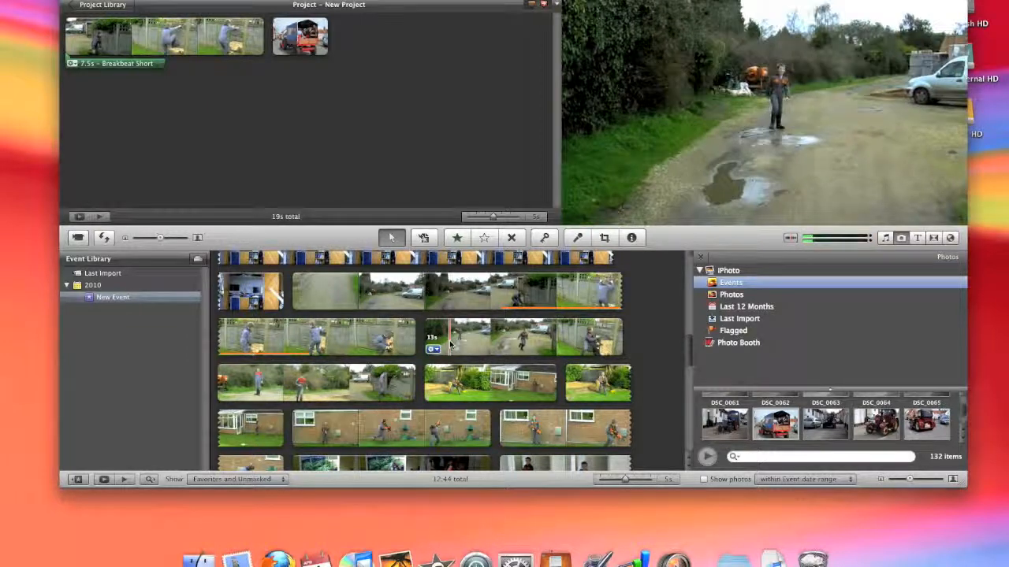
{"action": "key", "text": "space"}
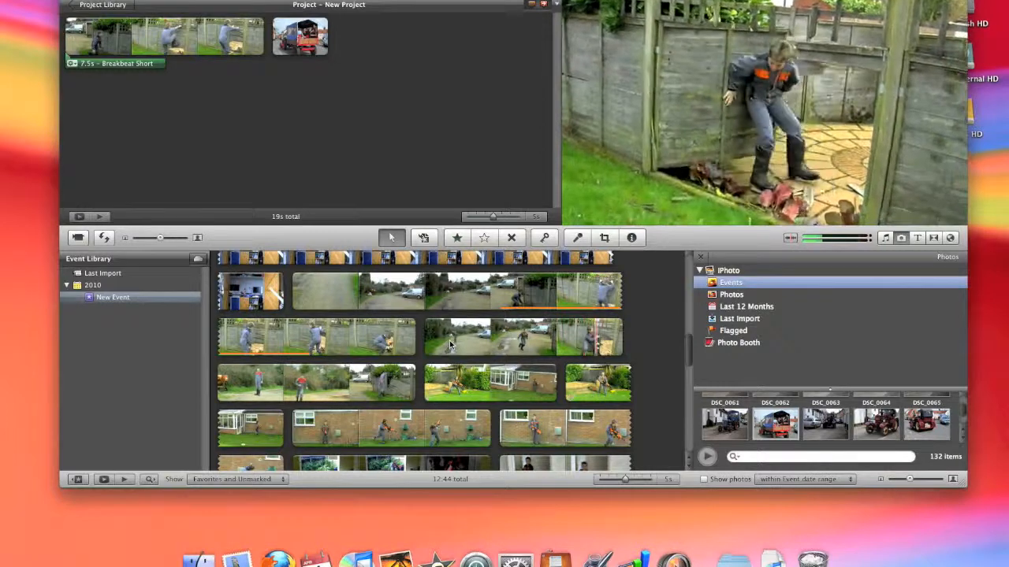
{"action": "left_click", "coordinate": [408, 137]}
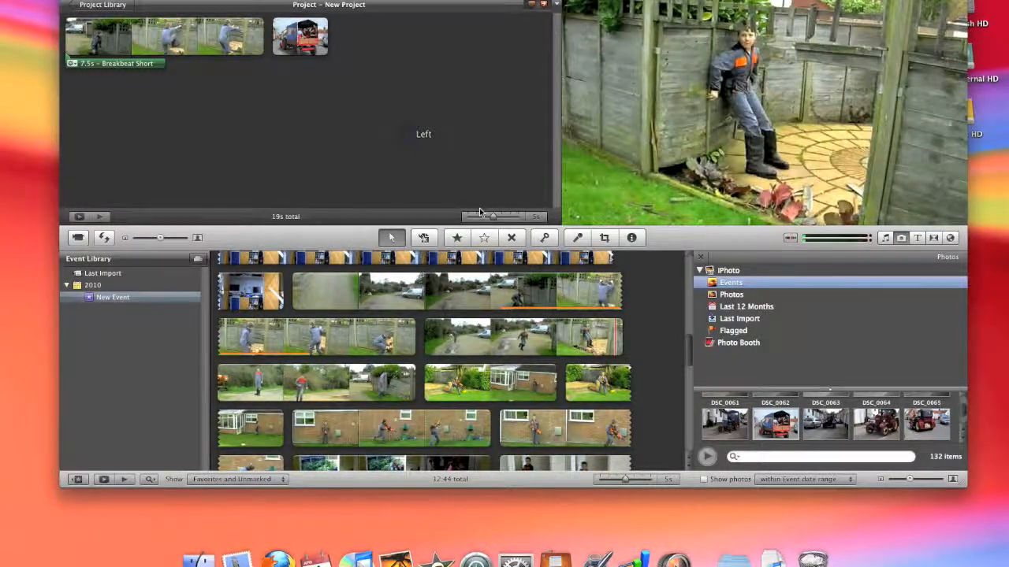
Add a Far Far Away title with the Stars background at the beginning of the project
{"action": "left_click", "coordinate": [918, 238]}
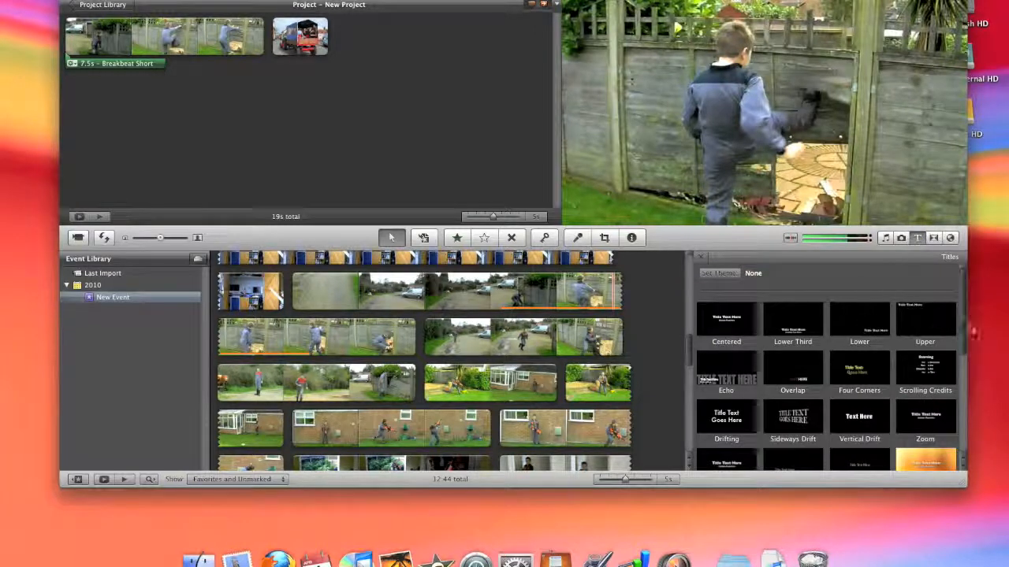
{"action": "scroll", "coordinate": [963, 331], "scroll_direction": "down", "scroll_amount": 2}
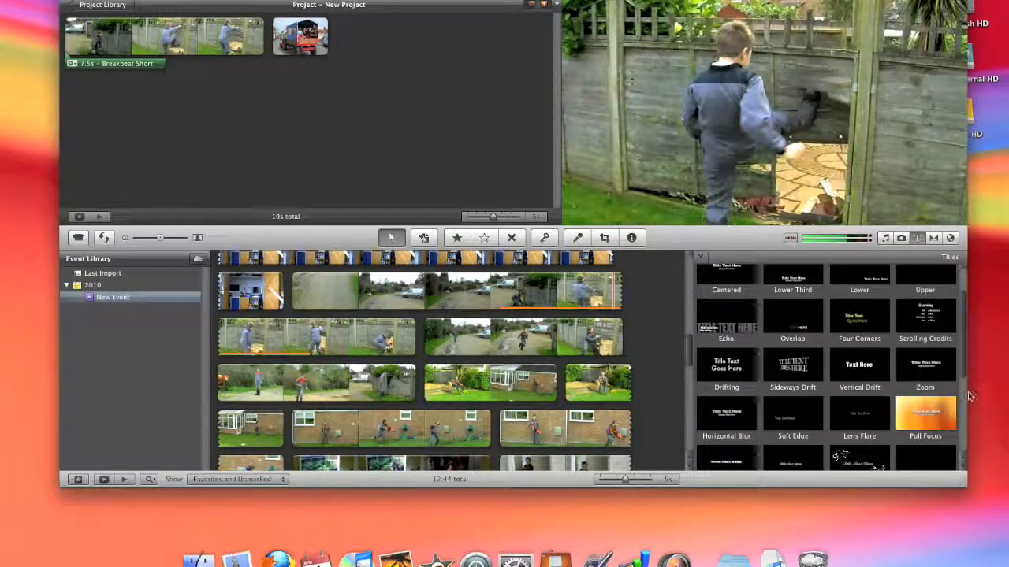
{"action": "scroll", "coordinate": [966, 454], "scroll_direction": "down", "scroll_amount": 5}
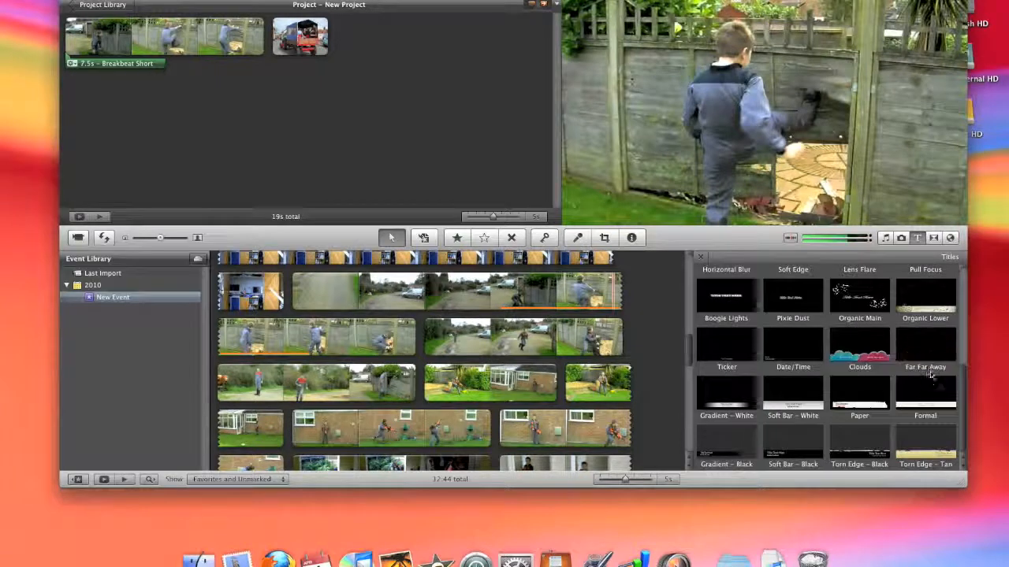
{"action": "scroll", "coordinate": [912, 380], "scroll_direction": "up", "scroll_amount": 3}
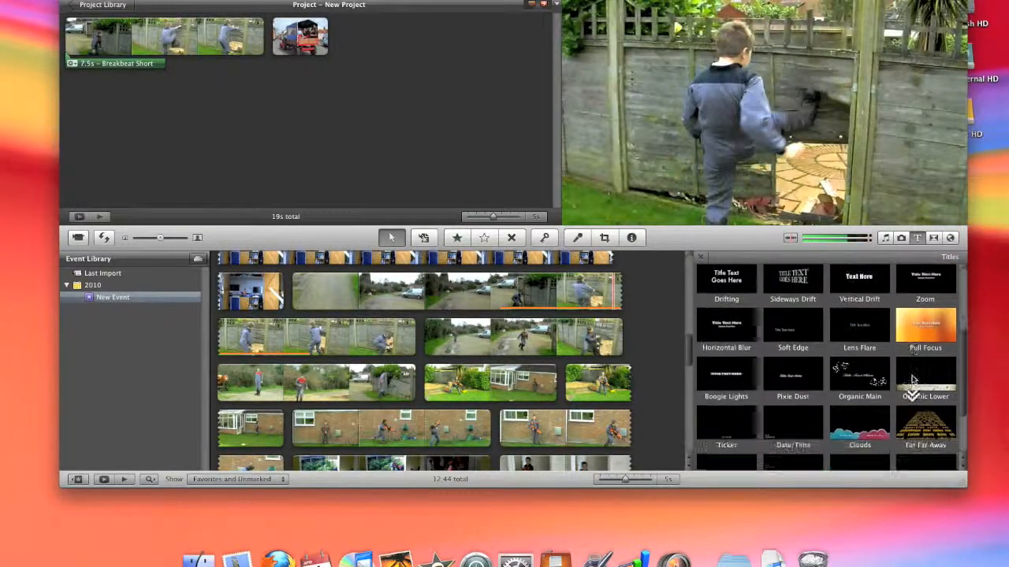
{"action": "mouse_move", "coordinate": [927, 417]}
{"action": "left_mouse_down"}
{"action": "mouse_move", "coordinate": [566, 283]}
{"action": "mouse_move", "coordinate": [96, 41]}
{"action": "mouse_move", "coordinate": [55, 39]}
{"action": "mouse_move", "coordinate": [272, 42]}
{"action": "mouse_move", "coordinate": [62, 30]}
{"action": "left_mouse_up"}
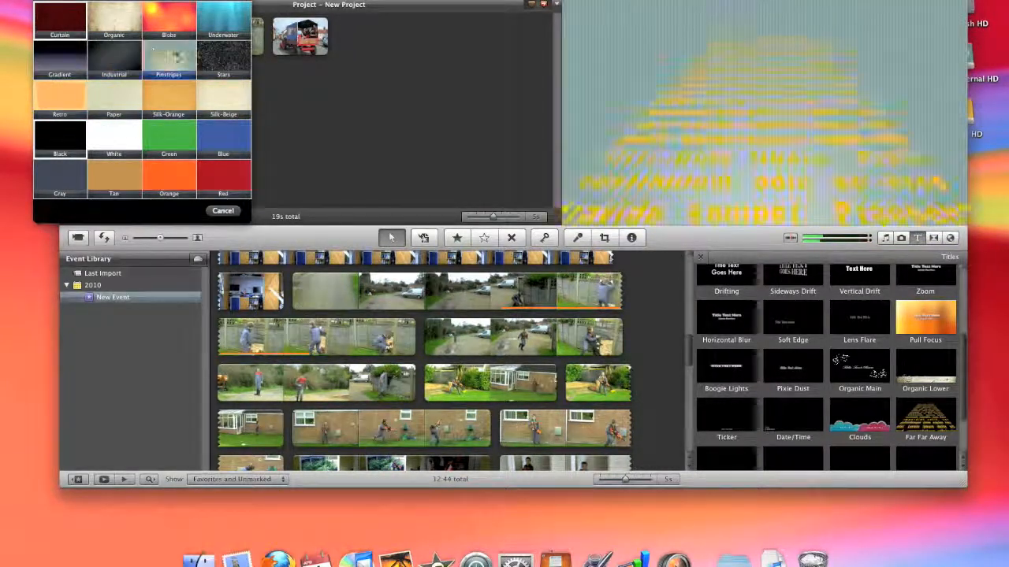
{"action": "double_click", "coordinate": [226, 54]}
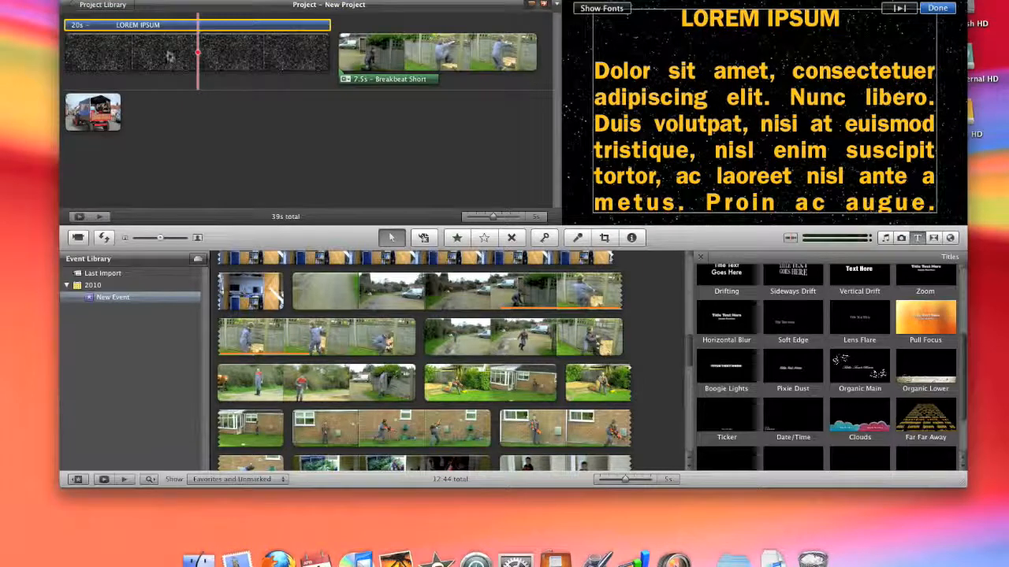
Replace all the placeholder title text with the boy's first name followed by "THE SAS MAN!" in capitals
{"action": "left_click", "coordinate": [833, 77]}
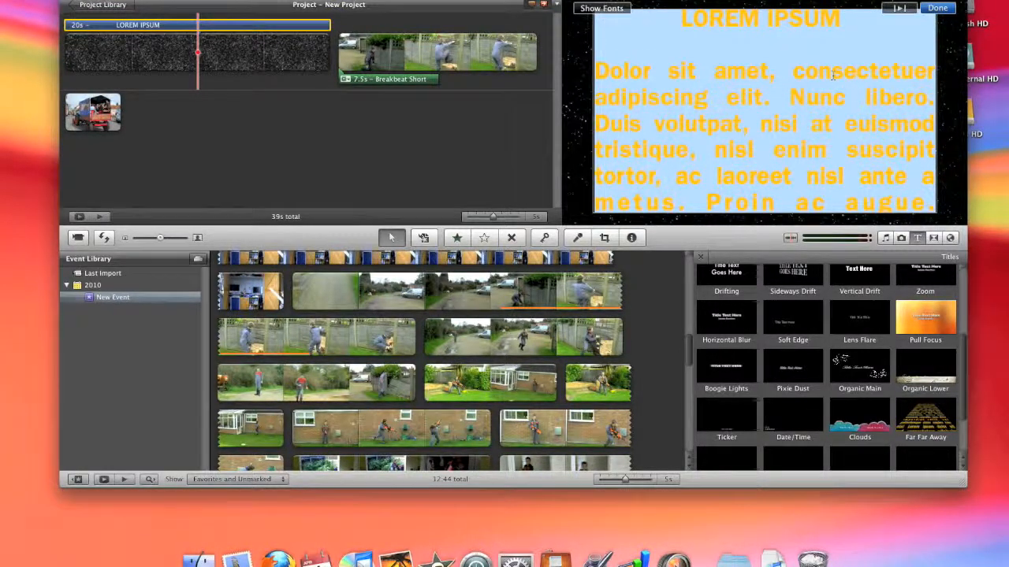
{"action": "key", "text": "BackSpace"}
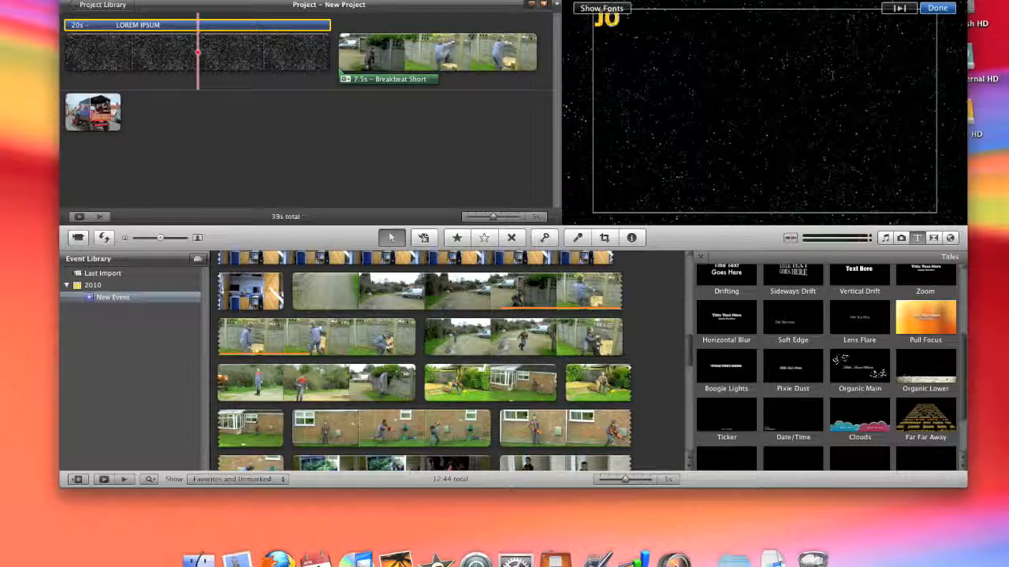
{"action": "left_click", "coordinate": [937, 8]}
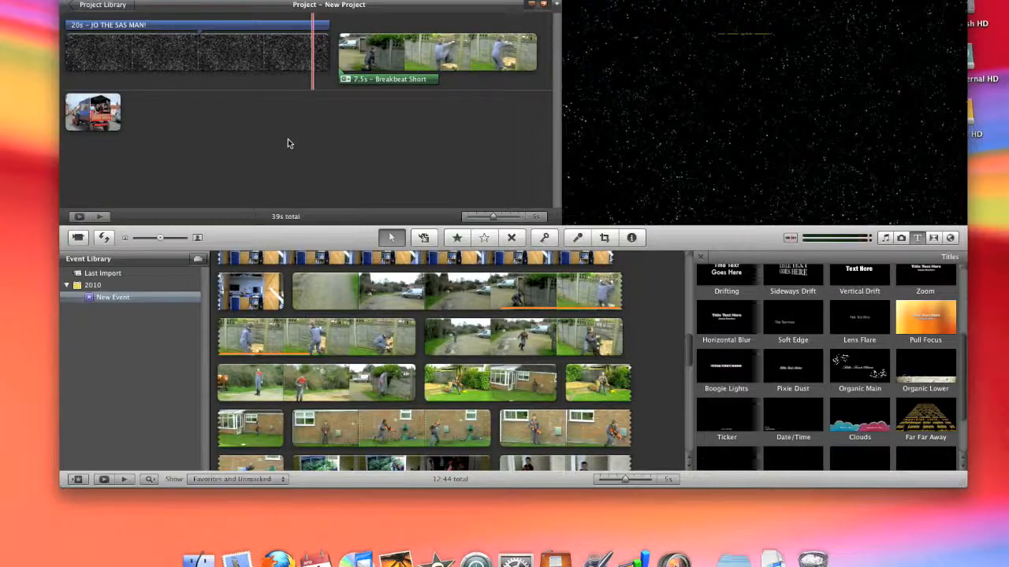
Shorten the opening title to about 4.3 s, and set the Stars background clip's duration to 4.3 s
{"action": "left_click_drag", "start_coordinate": [329, 23], "coordinate": [124, 22]}
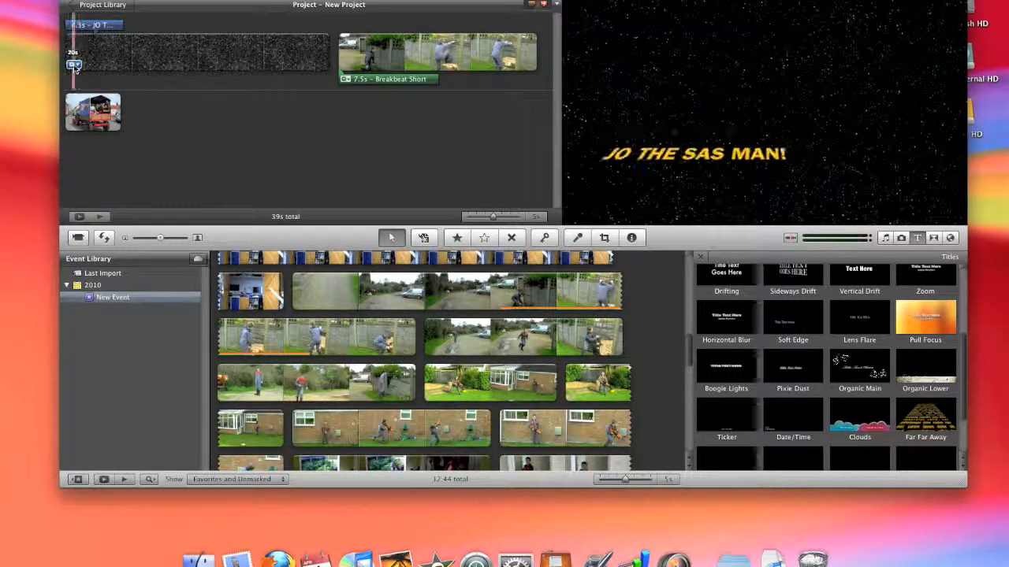
{"action": "left_click", "coordinate": [73, 65]}
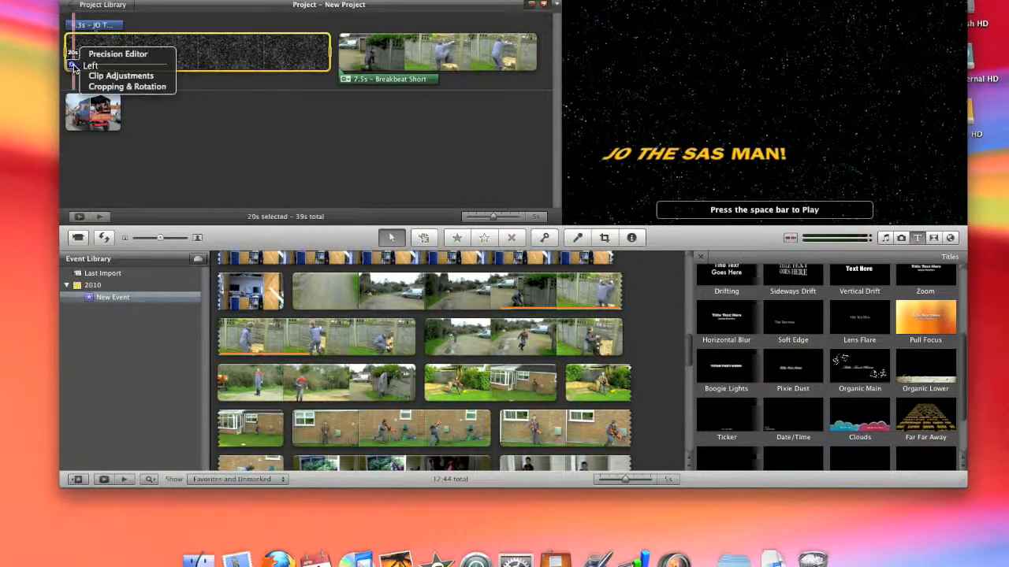
{"action": "left_click", "coordinate": [105, 77]}
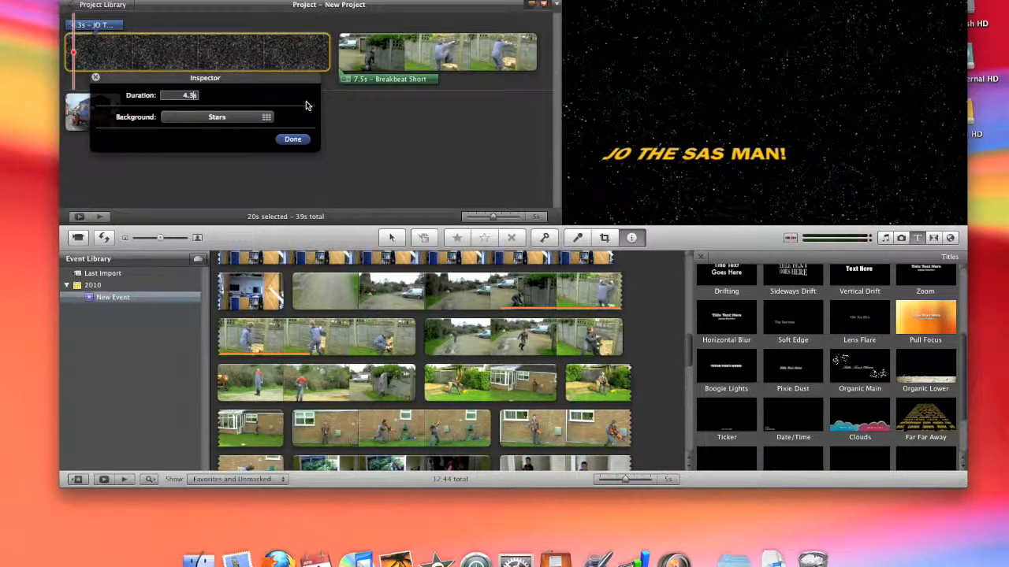
{"action": "left_click", "coordinate": [296, 141]}
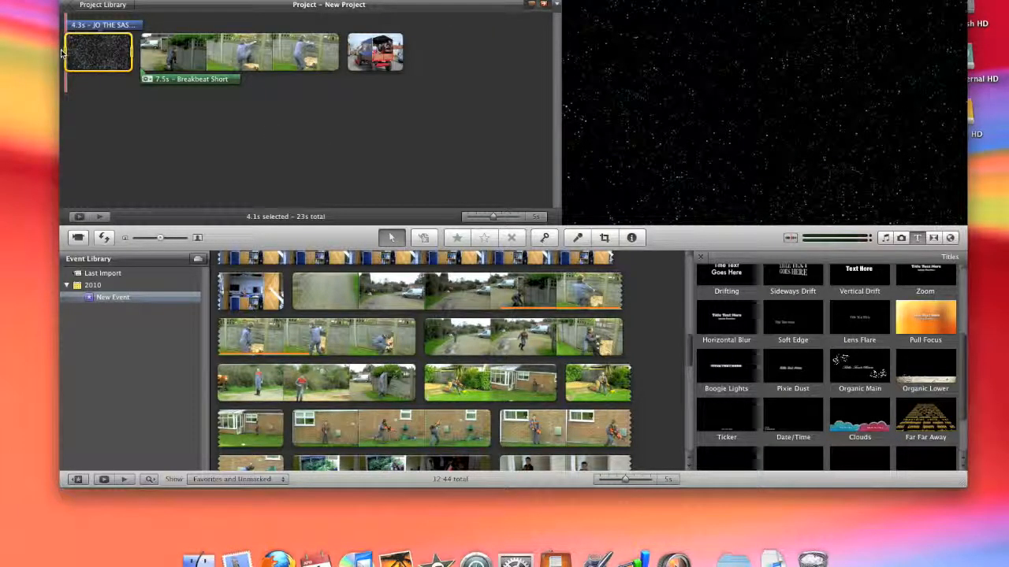
Play back the project from the opening title into the fence clip
{"action": "key", "text": "space"}
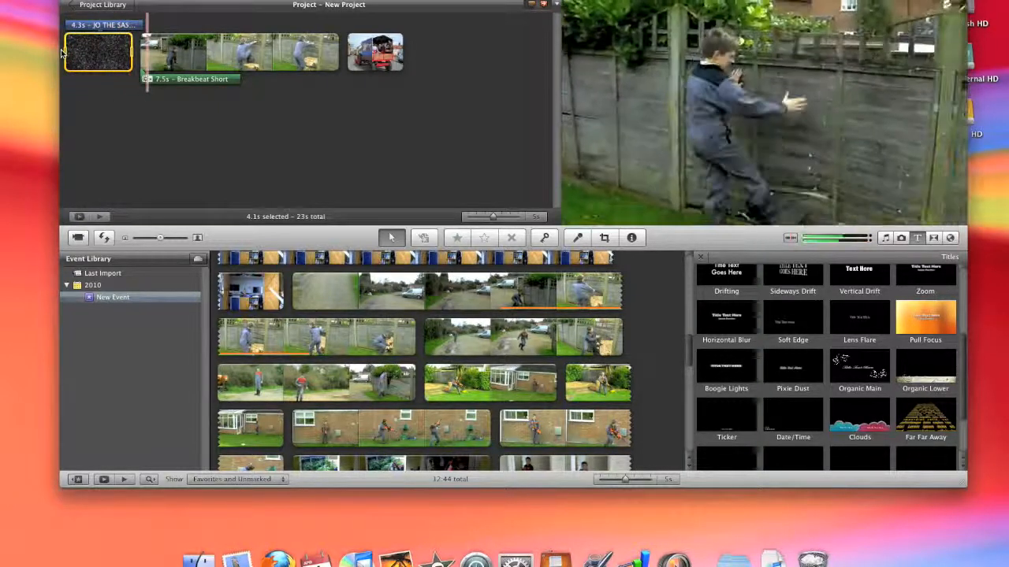
{"action": "key", "text": "space"}
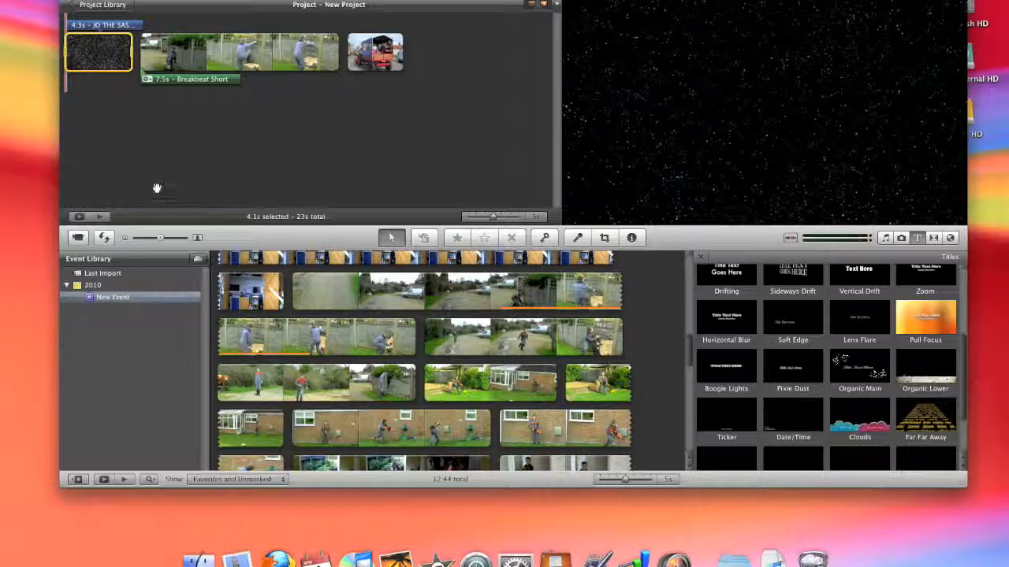
{"action": "key", "text": "space"}
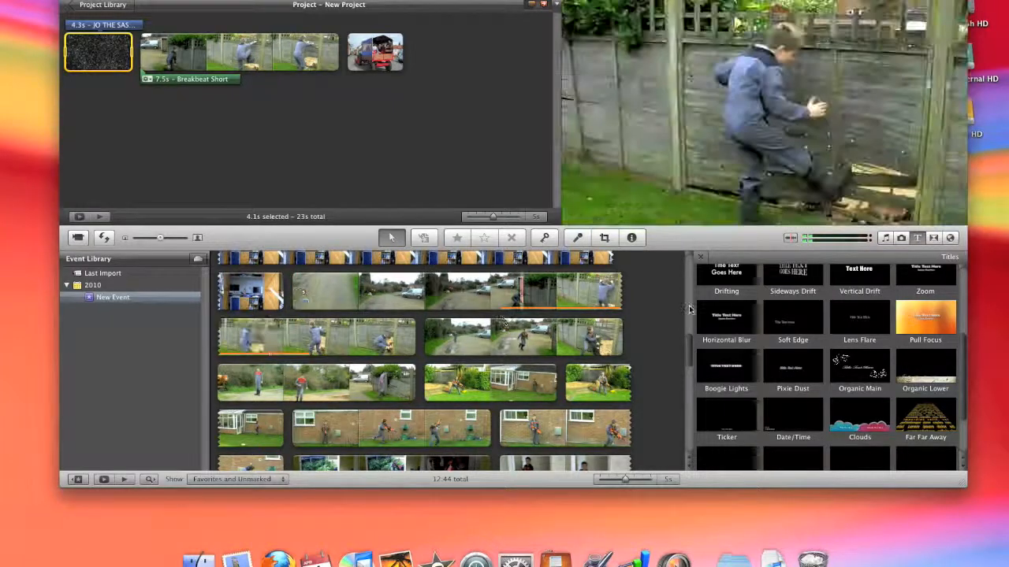
Add a Cross Dissolve transition between the Stars title clip and the fence clip, and play it back
{"action": "left_click", "coordinate": [932, 238]}
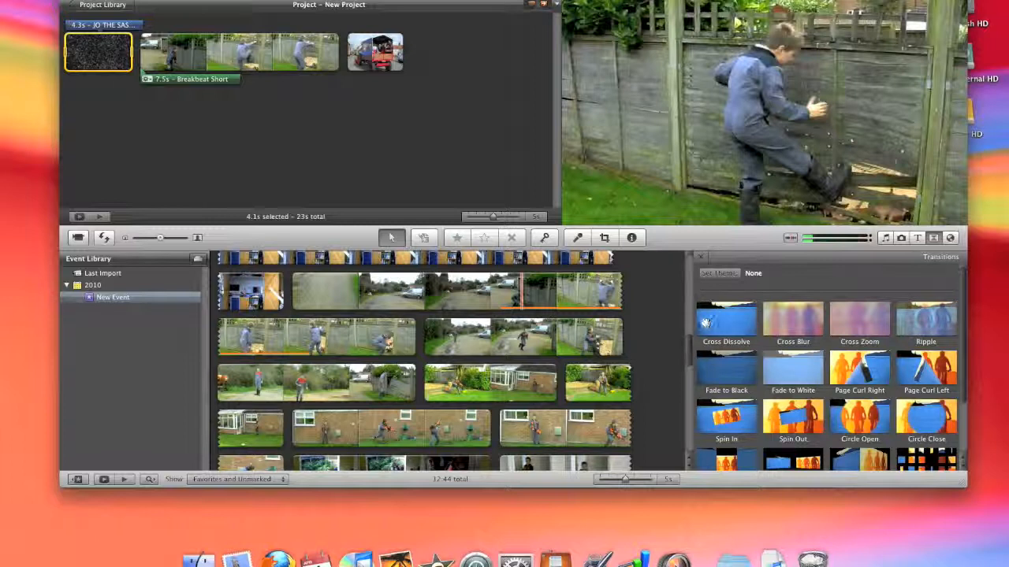
{"action": "left_click_drag", "start_coordinate": [706, 321], "coordinate": [123, 52]}
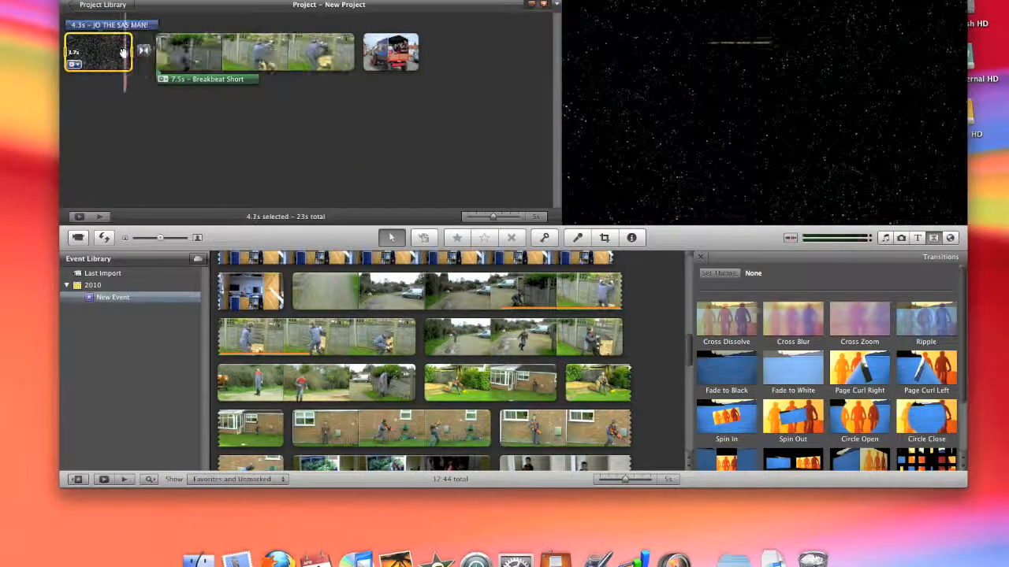
{"action": "key", "text": "space"}
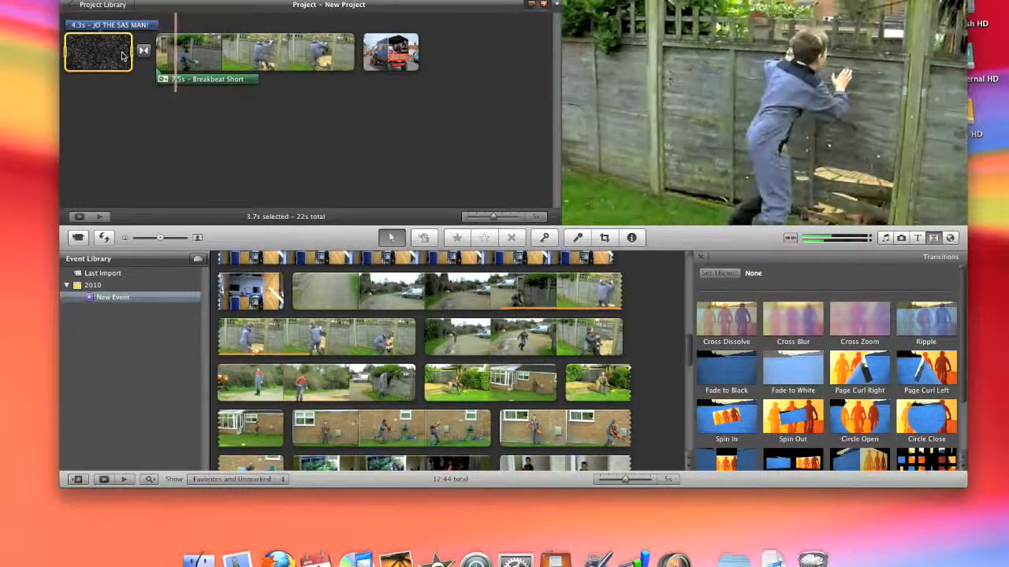
{"action": "left_click", "coordinate": [121, 52]}
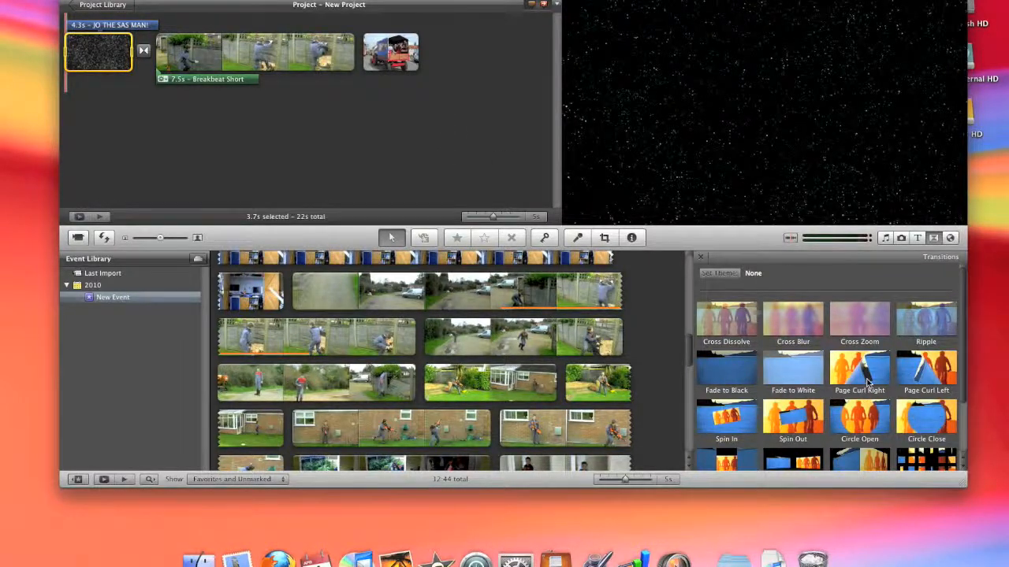
Add the Blue Marble Globe map to the end of the project, after the tractor photo
{"action": "scroll", "coordinate": [867, 384], "scroll_direction": "down", "scroll_amount": 2}
{"action": "left_click", "coordinate": [950, 237]}
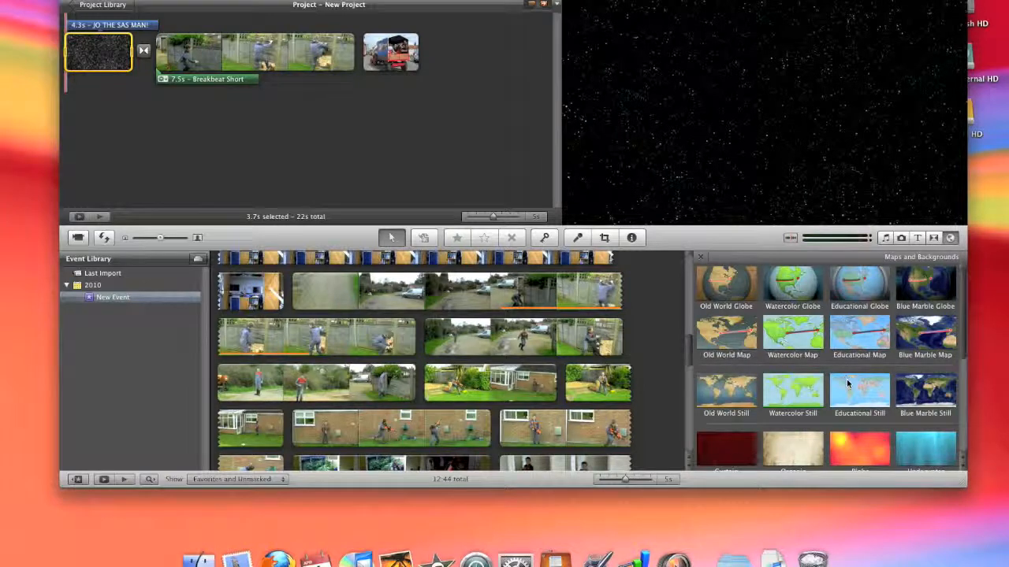
{"action": "scroll", "coordinate": [855, 386], "scroll_direction": "down", "scroll_amount": 5}
{"action": "scroll", "coordinate": [855, 386], "scroll_direction": "up", "scroll_amount": 5}
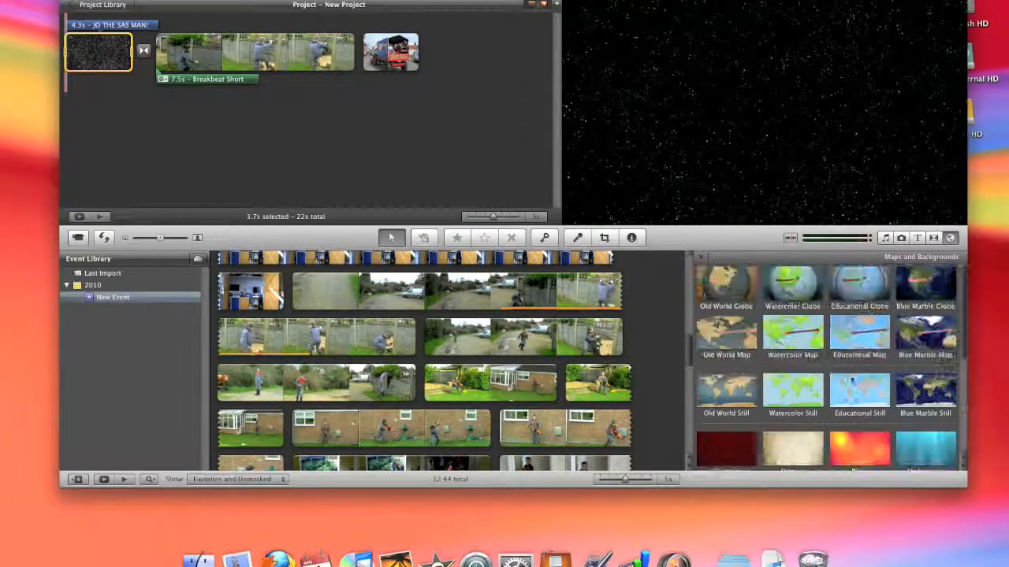
{"action": "left_click_drag", "start_coordinate": [924, 287], "coordinate": [471, 62]}
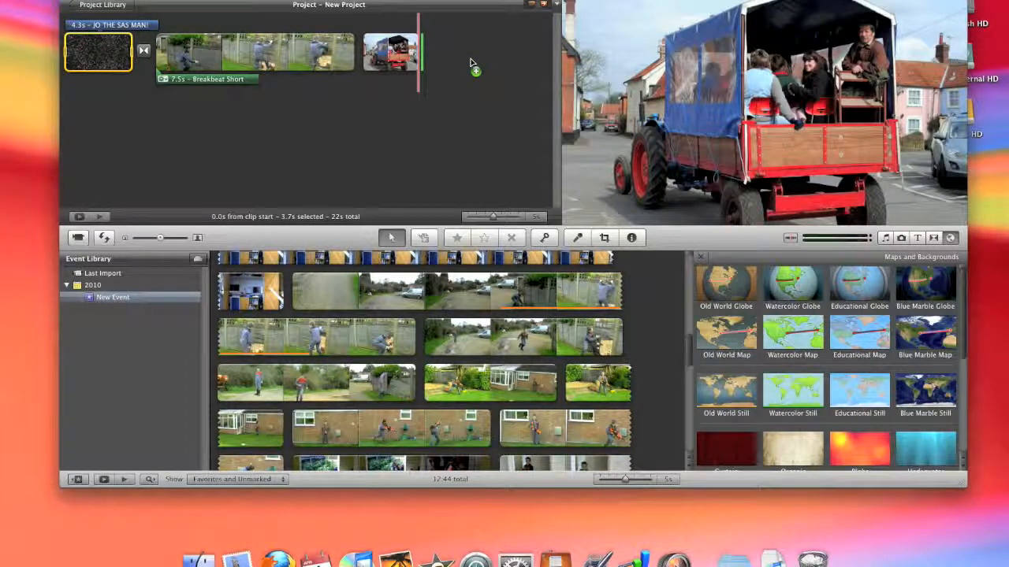
{"action": "left_click_drag", "start_coordinate": [471, 62], "coordinate": [455, 123]}
{"action": "left_click_drag", "start_coordinate": [456, 122], "coordinate": [456, 123]}
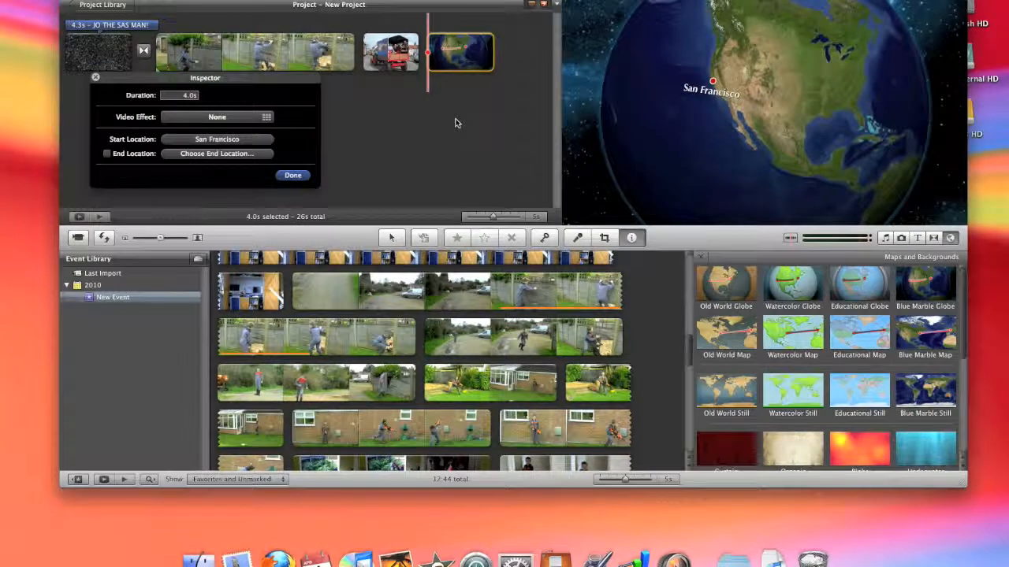
Turn on the globe map's end location and keep San Francisco as its start location
{"action": "left_click", "coordinate": [108, 154]}
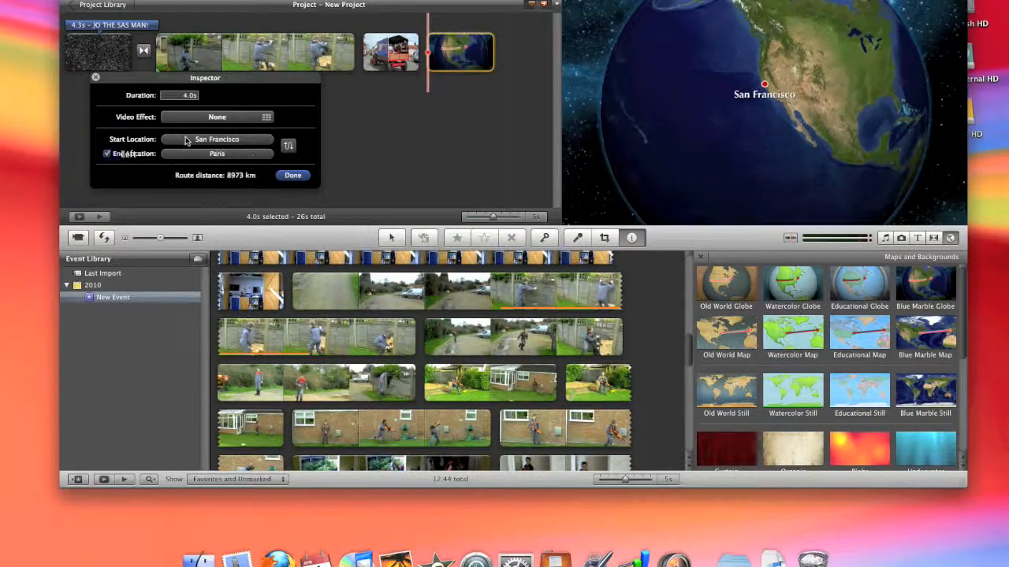
{"action": "key", "text": "Return"}
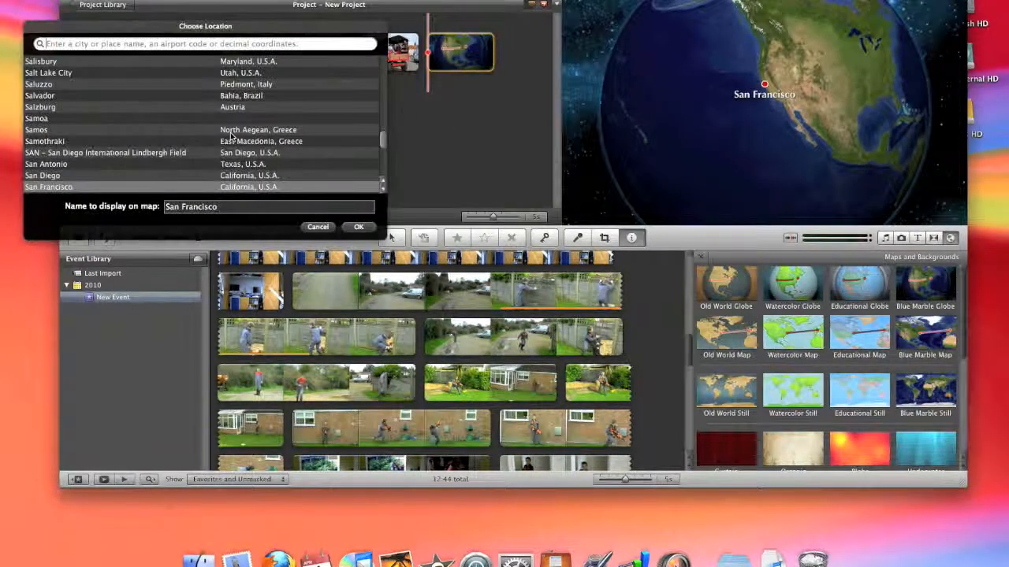
{"action": "scroll", "coordinate": [210, 129], "scroll_direction": "down", "scroll_amount": 4}
{"action": "scroll", "coordinate": [207, 131], "scroll_direction": "up", "scroll_amount": 4}
{"action": "scroll", "coordinate": [206, 130], "scroll_direction": "up", "scroll_amount": 2}
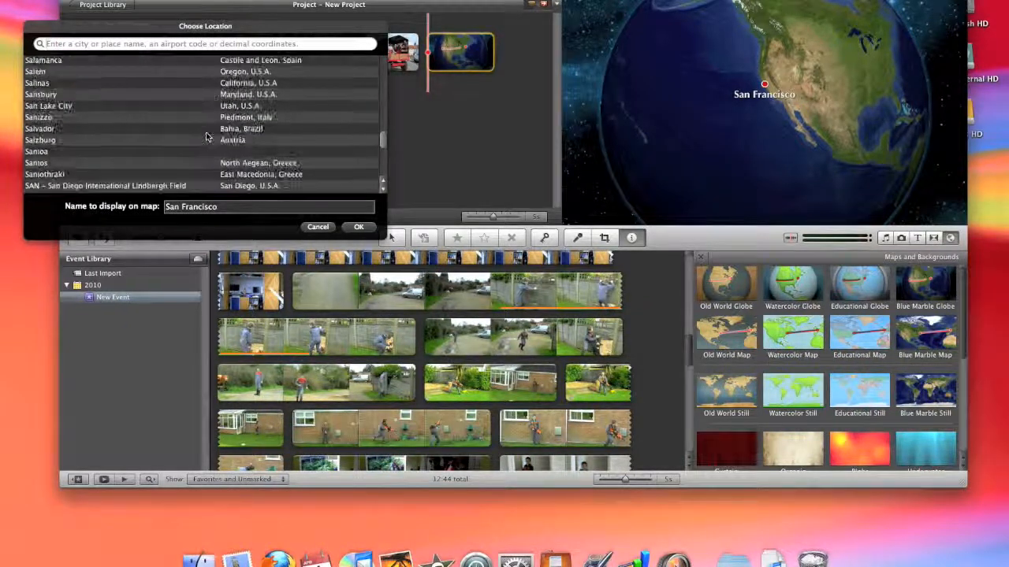
{"action": "left_click", "coordinate": [359, 227]}
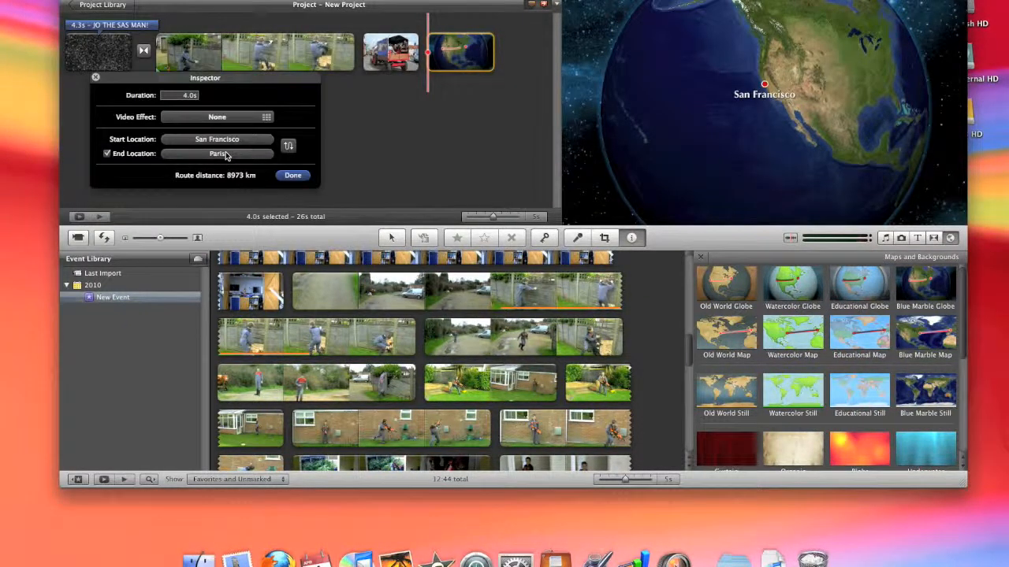
Search the globe map's end locations for ENGLAND, norf and UK
{"action": "left_click", "coordinate": [217, 154]}
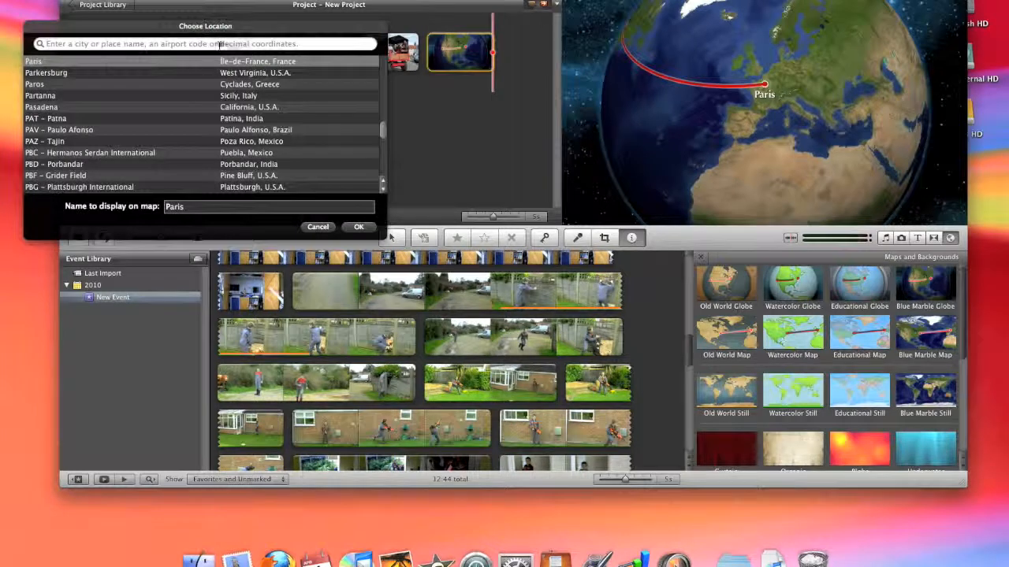
{"action": "type", "text": "EN"}
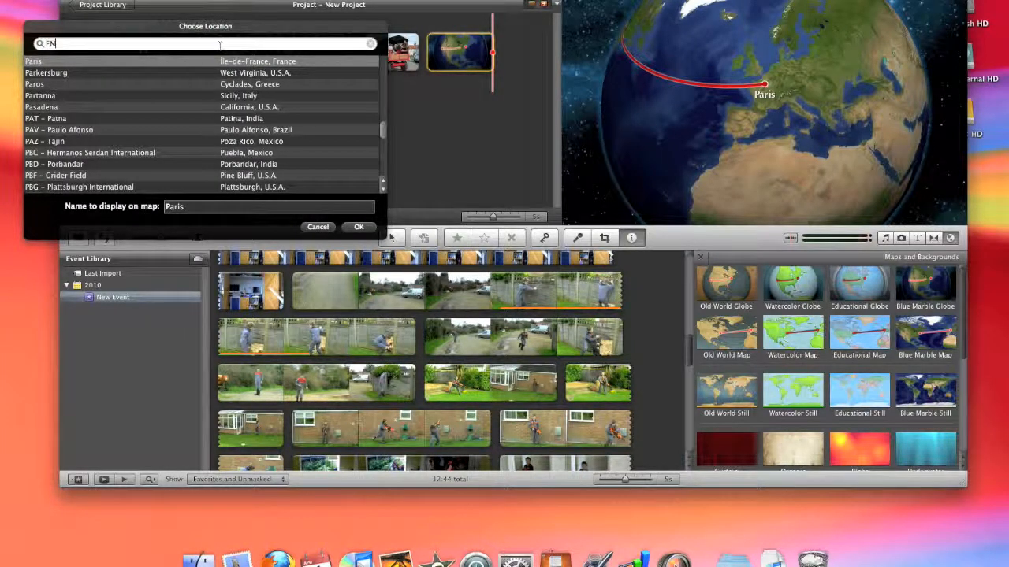
{"action": "type", "text": "GLAND"}
{"action": "key", "text": "Return"}
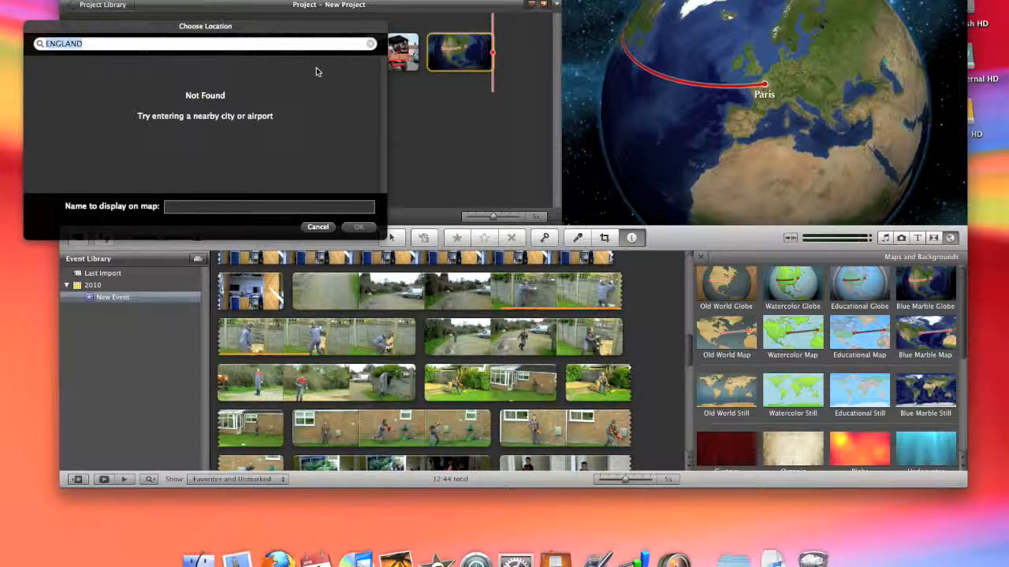
{"action": "key", "text": "BackSpace"}
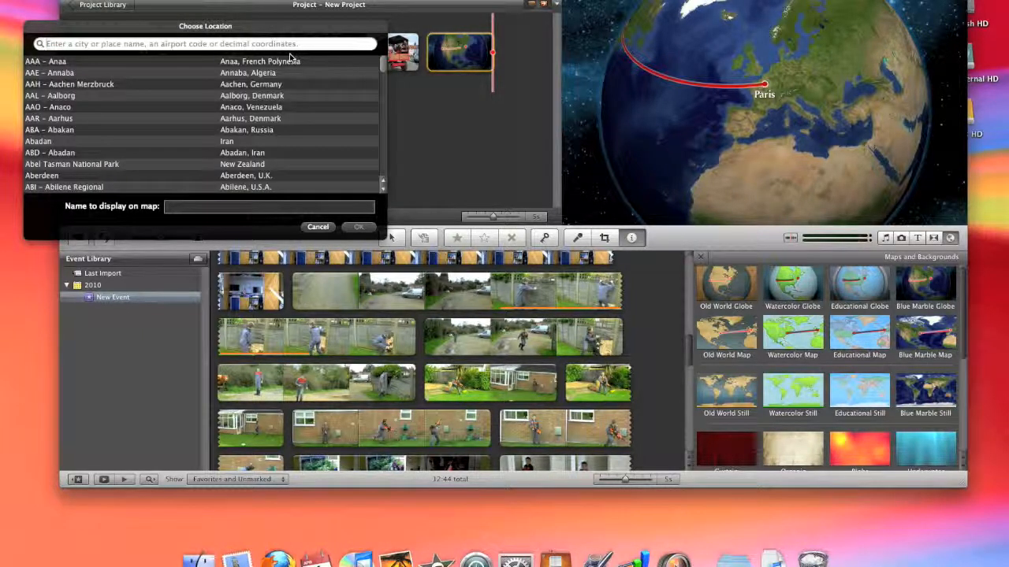
{"action": "type", "text": "norf"}
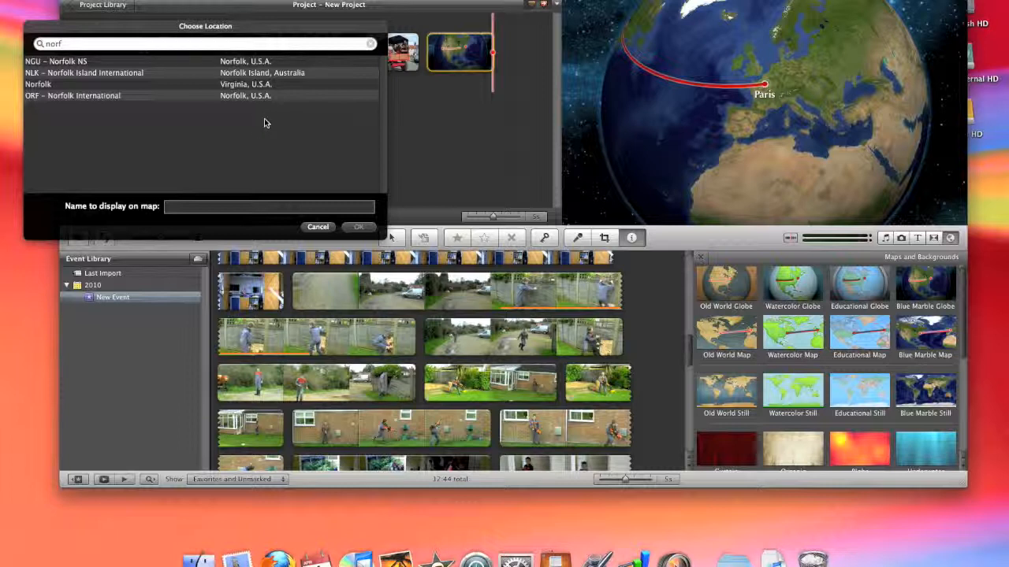
{"action": "key", "text": "BackSpace"}
{"action": "key", "text": "BackSpace"}
{"action": "key", "text": "BackSpace"}
{"action": "key", "text": "BackSpace"}
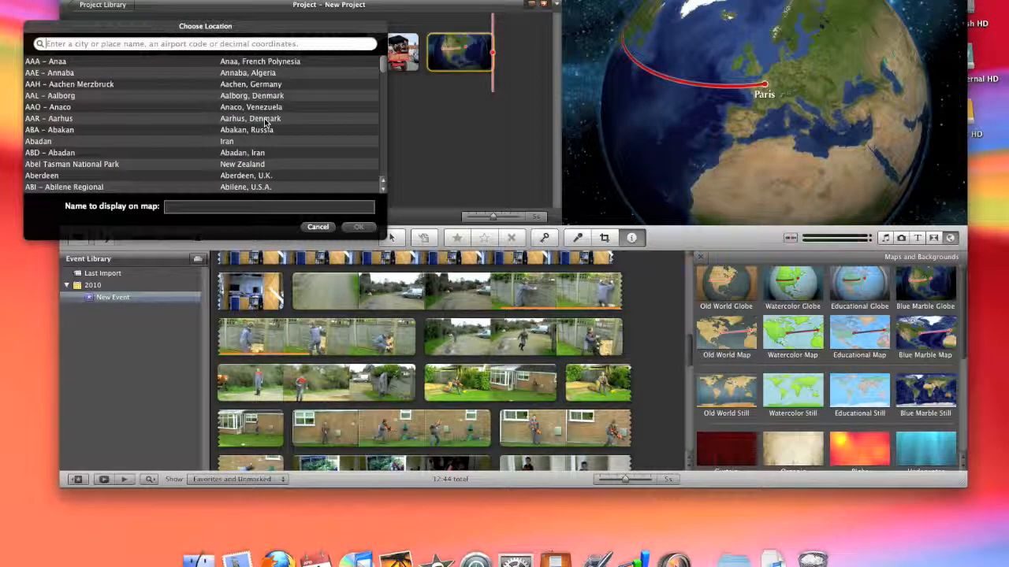
{"action": "type", "text": "UK"}
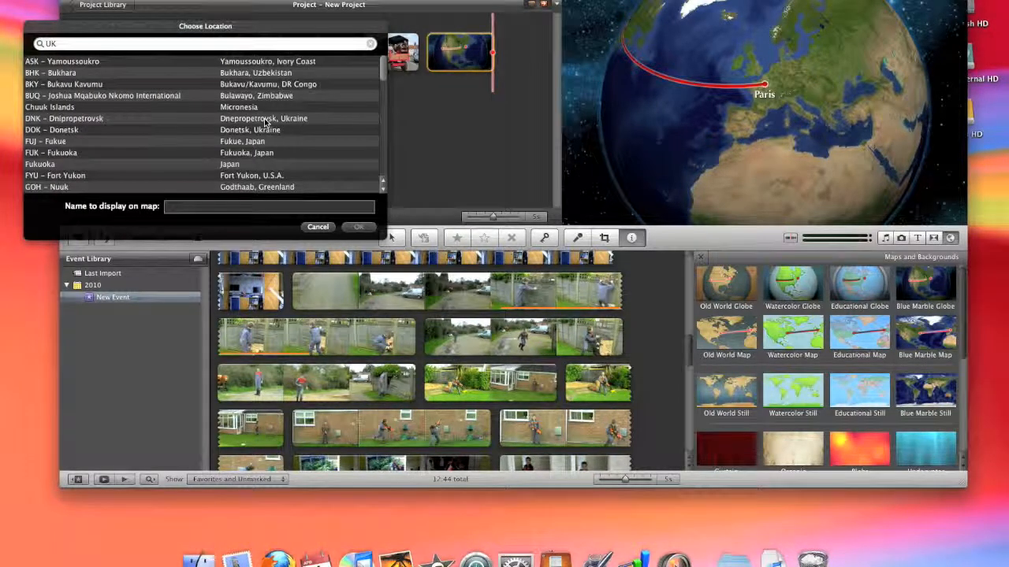
{"action": "key", "text": "BackSpace"}
{"action": "key", "text": "BackSpace"}
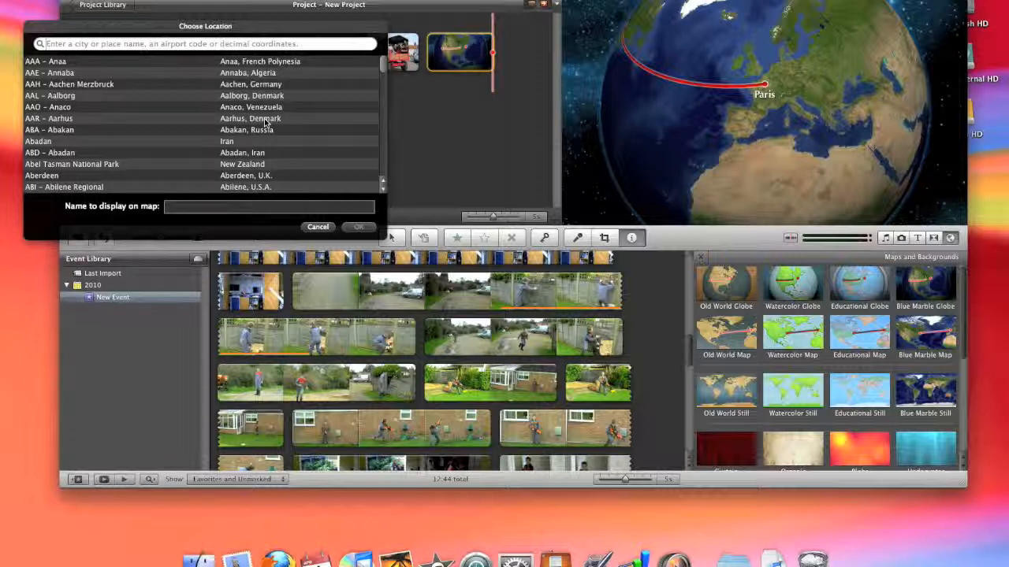
Find Norwich and set NWI - Norwich as the globe map's end location
{"action": "type", "text": "Norwic"}
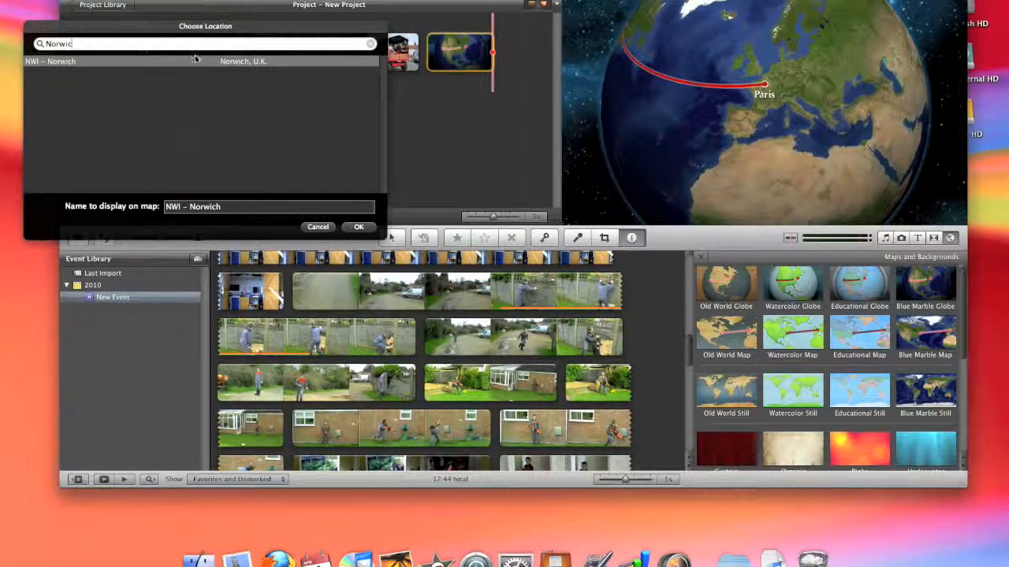
{"action": "double_click", "coordinate": [219, 64]}
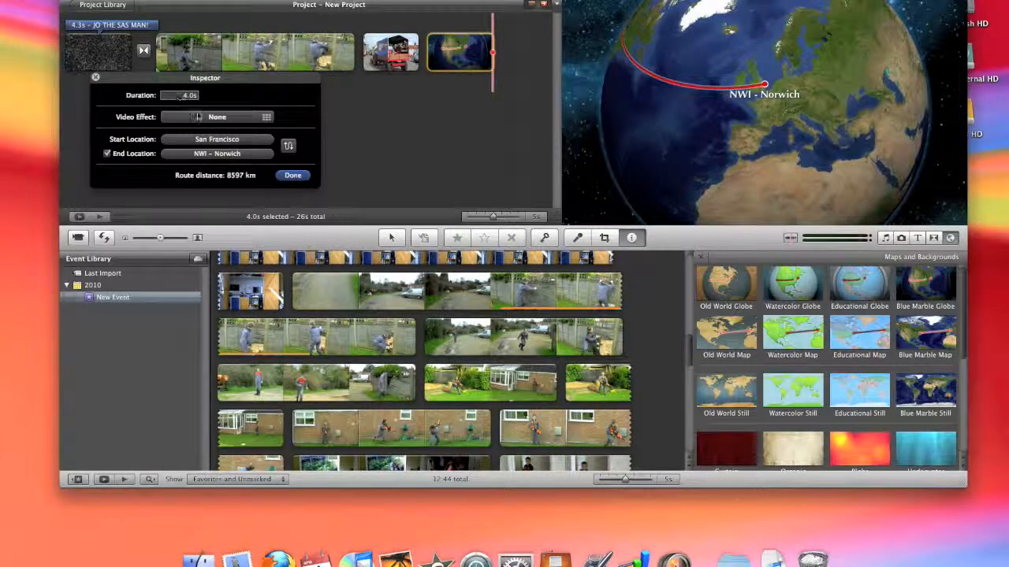
Look through the globe map's video effects, keep None, close its settings, and play back the route animation
{"action": "left_click", "coordinate": [202, 118]}
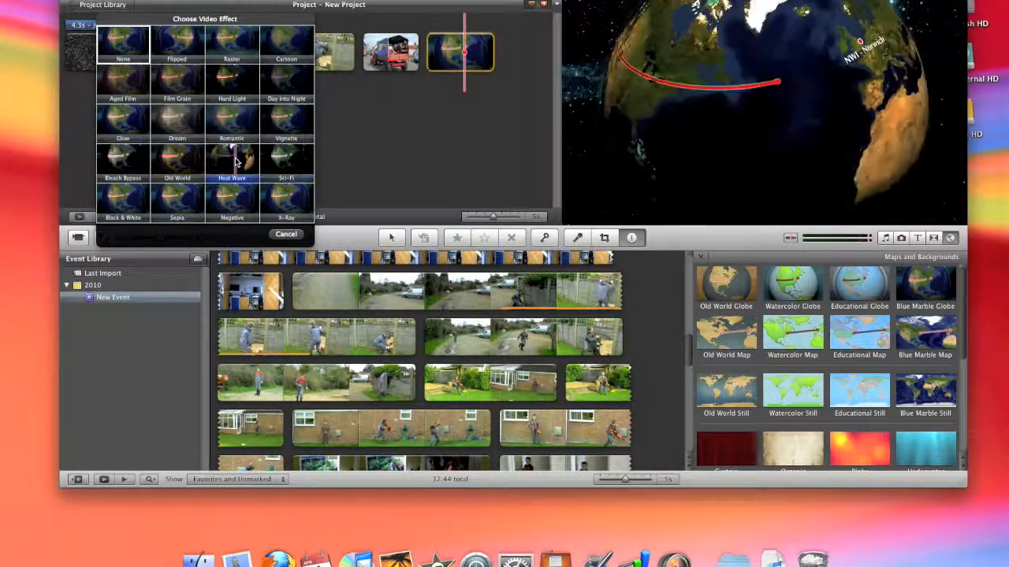
{"action": "left_click", "coordinate": [123, 39]}
{"action": "left_click", "coordinate": [293, 175]}
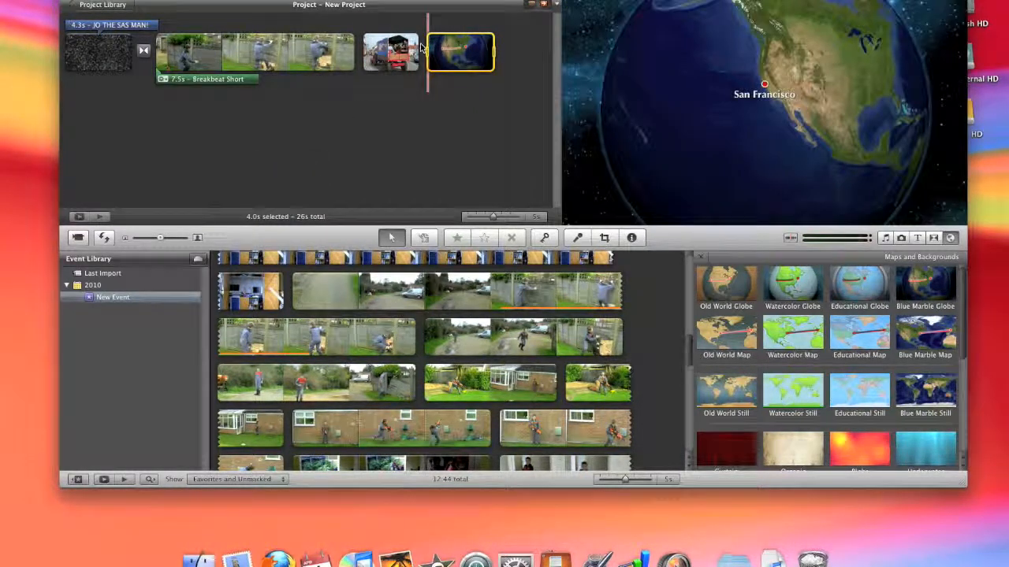
{"action": "key", "text": "space"}
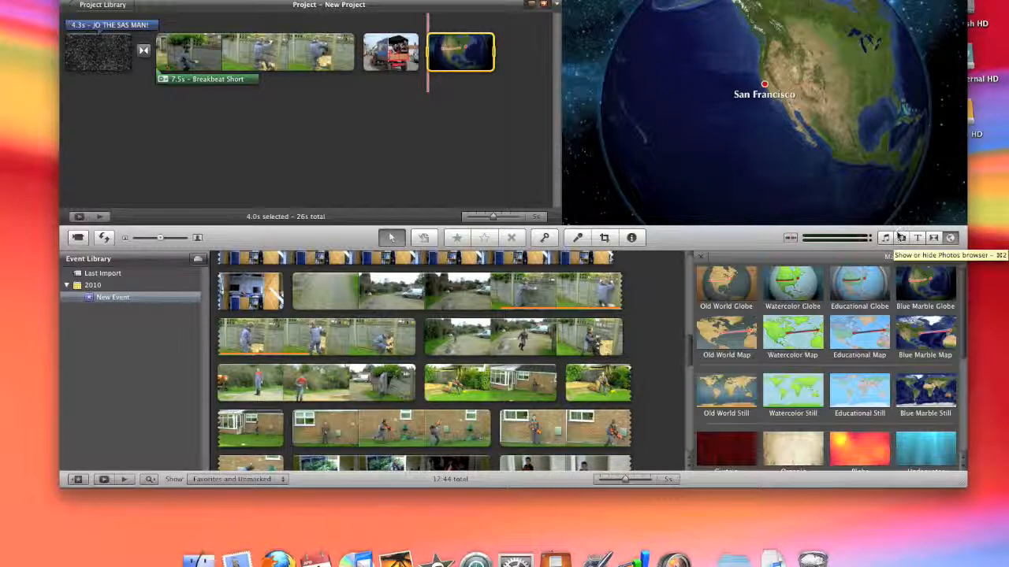
Delete the photo, globe map, fence clip and opening title clip to empty the new project
{"action": "left_click", "coordinate": [392, 53]}
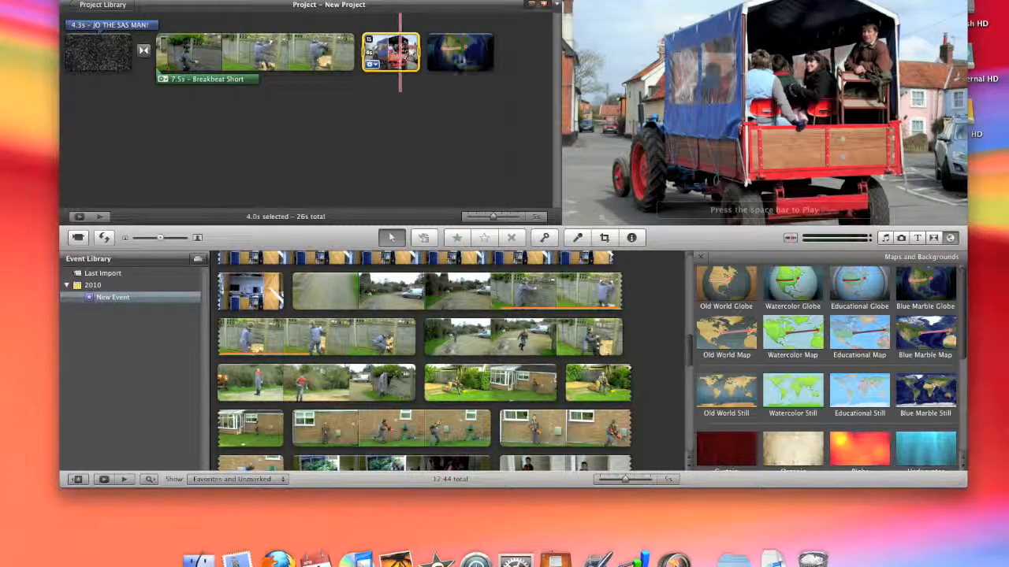
{"action": "key", "text": "Delete"}
{"action": "left_click", "coordinate": [393, 57]}
{"action": "key", "text": "Delete"}
{"action": "left_click", "coordinate": [242, 50]}
{"action": "key", "text": "Delete"}
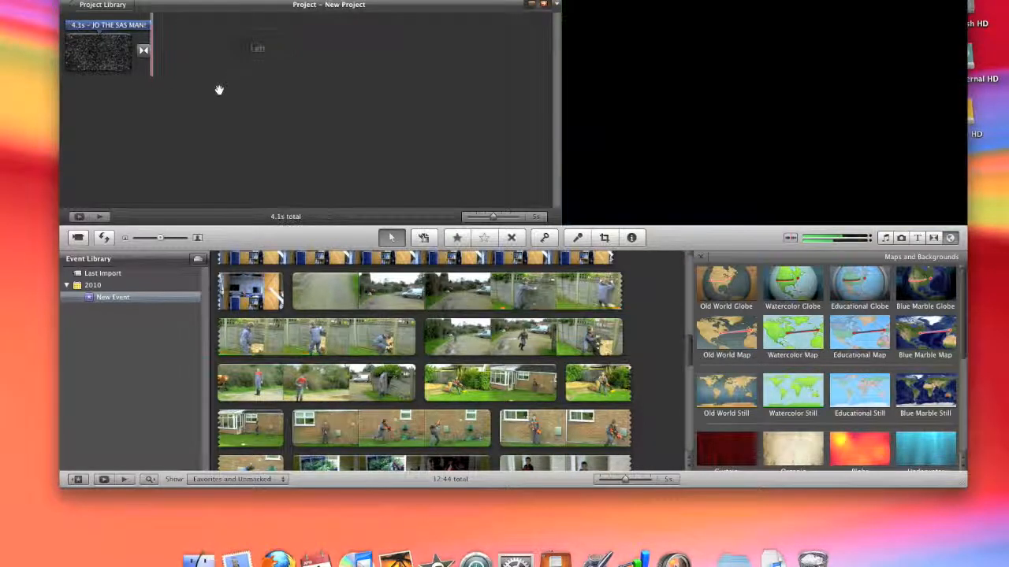
{"action": "left_click", "coordinate": [110, 52]}
{"action": "key", "text": "Delete"}
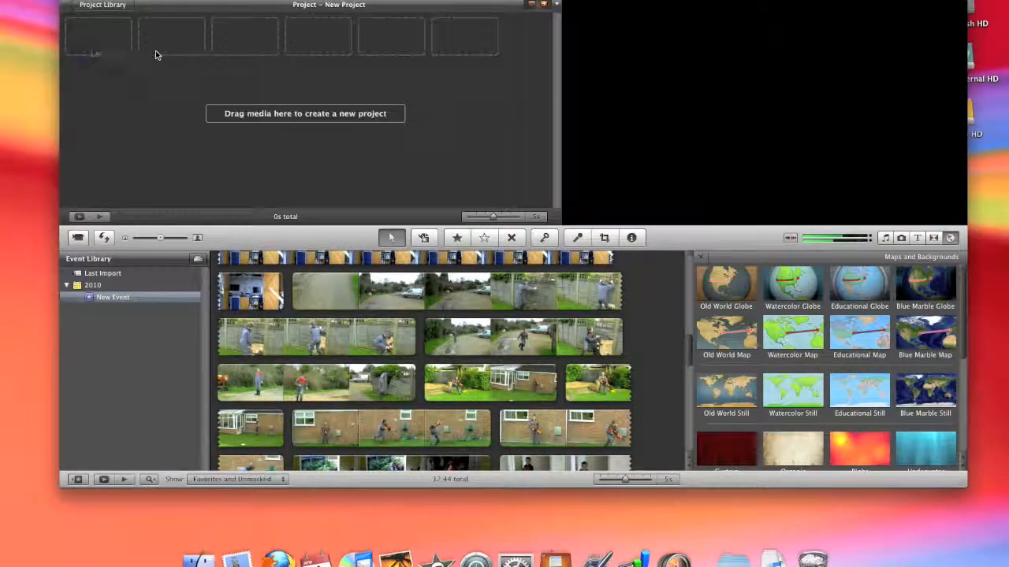
Open My First Project from the project library and play it full screen
{"action": "left_click", "coordinate": [96, 6]}
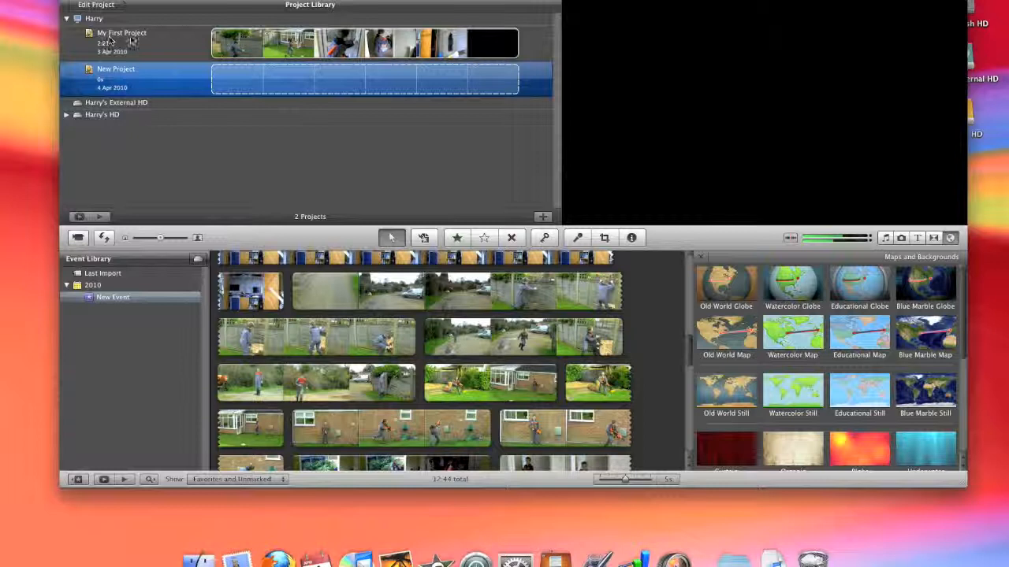
{"action": "double_click", "coordinate": [110, 41]}
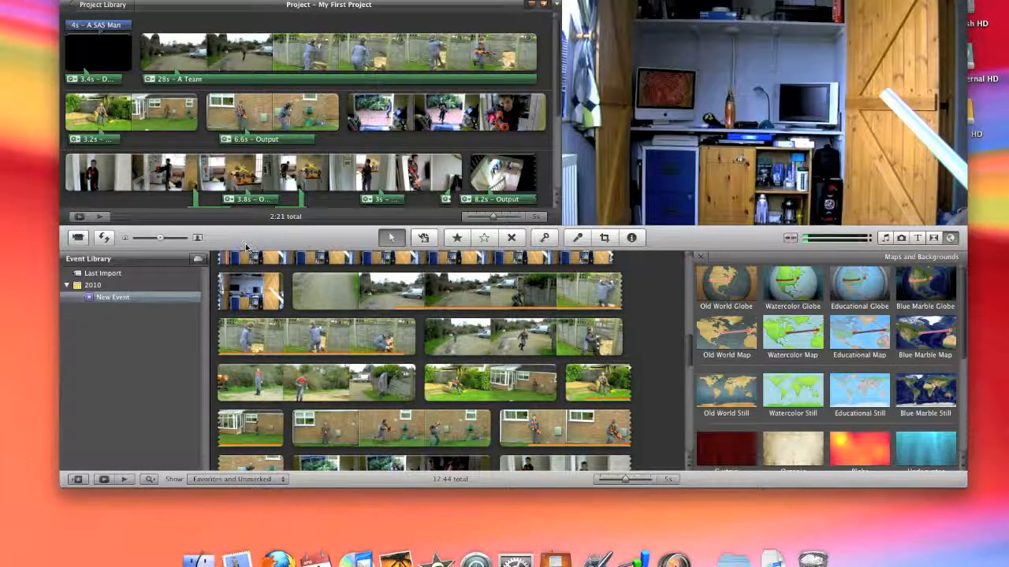
{"action": "left_click", "coordinate": [79, 217]}
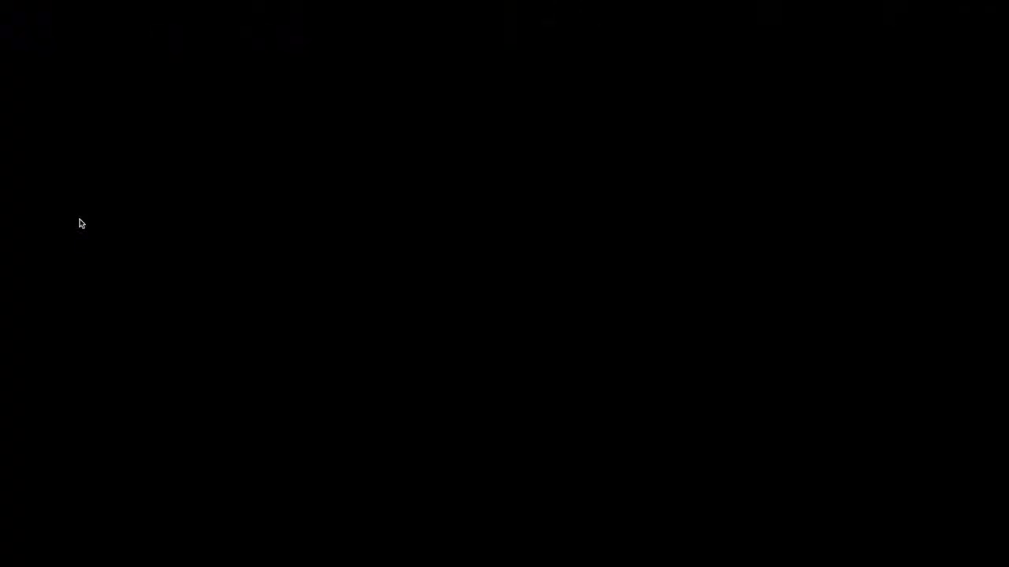